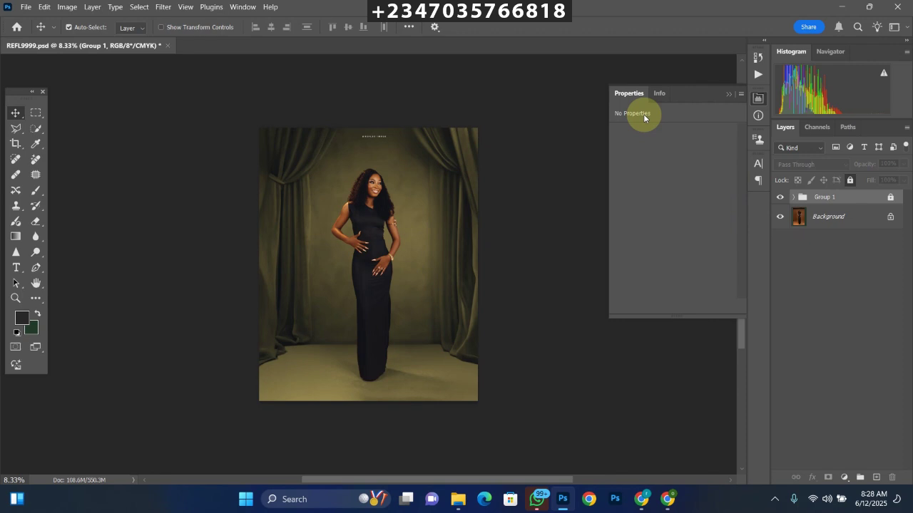
# Hide and reshow Group 1 to compare the edited portrait with the original photo
pyautogui.click(779, 197)
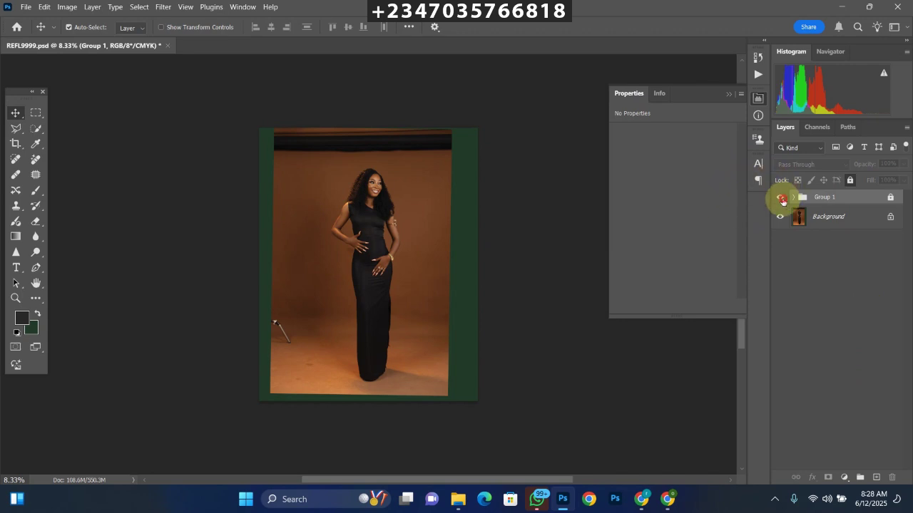
pyautogui.click(779, 196)
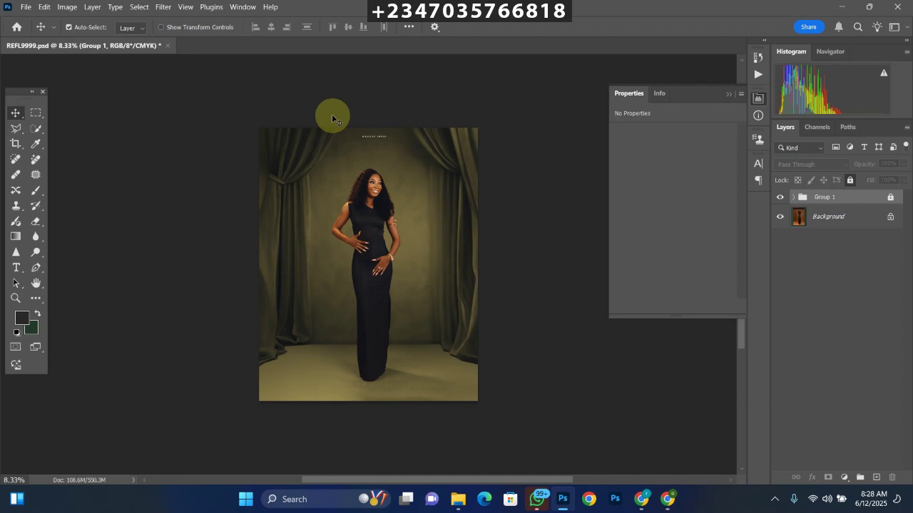
# Switch to Leonardo.Ai in the browser and review the generated curtain, floral and green-wall backdrops along with the prompt used
pyautogui.click(668, 499)
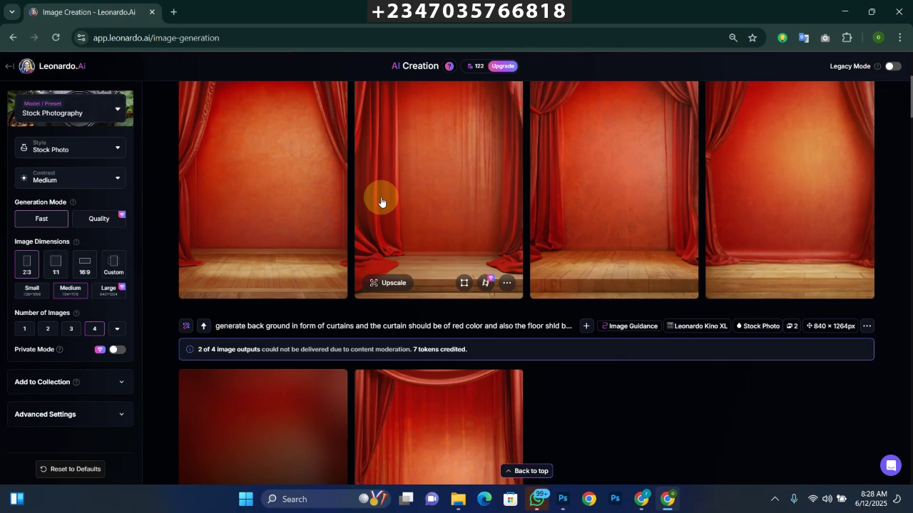
pyautogui.scroll(-1, 381, 203)
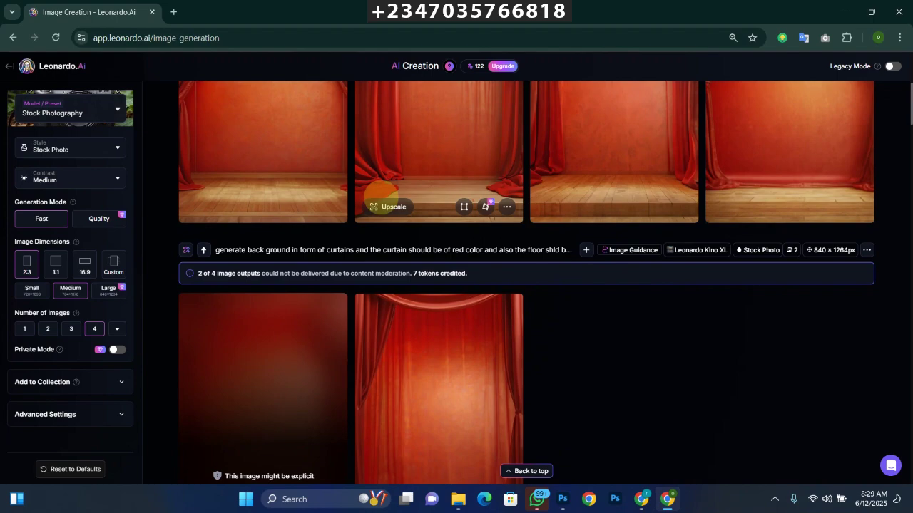
pyautogui.scroll(-10, 381, 193)
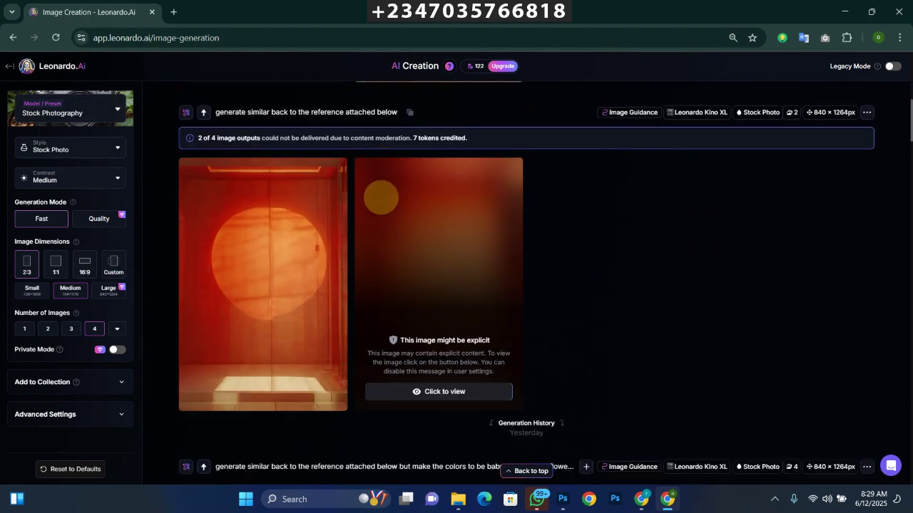
pyautogui.scroll(-1, 526, 284)
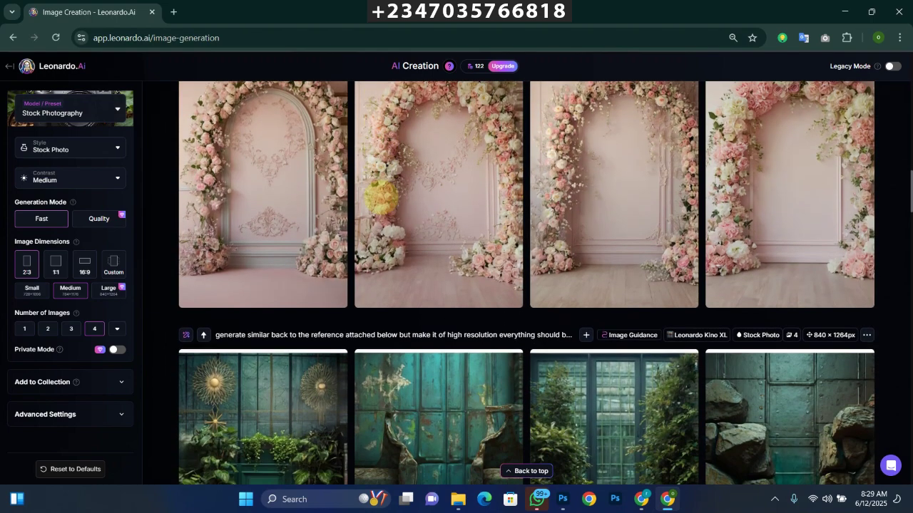
pyautogui.scroll(-2, 380, 202)
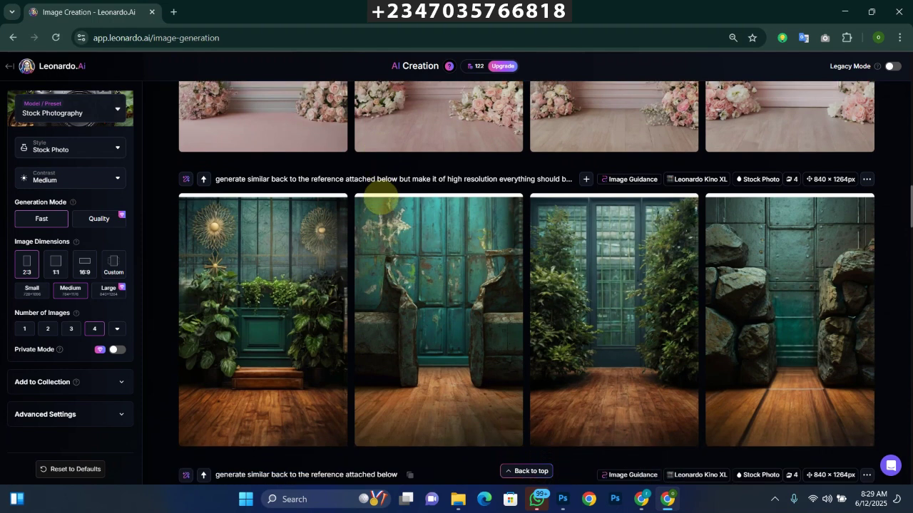
pyautogui.scroll(10, 381, 200)
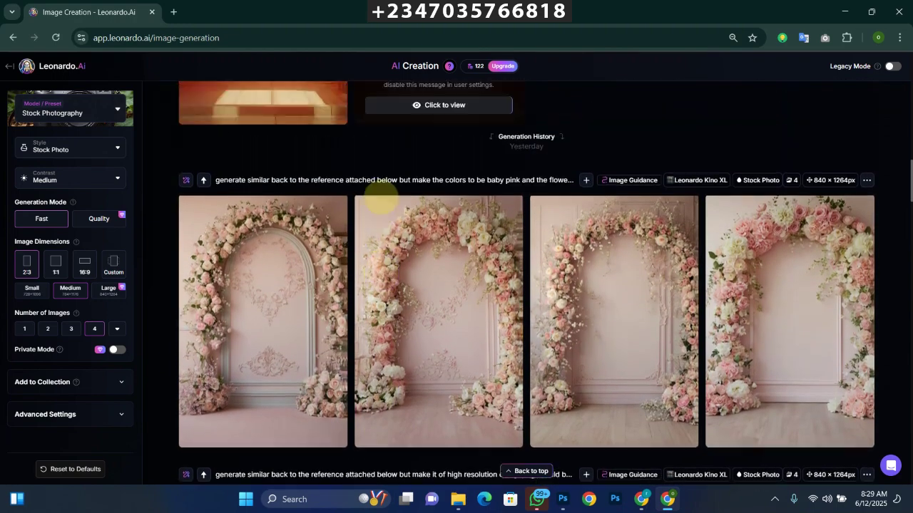
pyautogui.scroll(2, 381, 199)
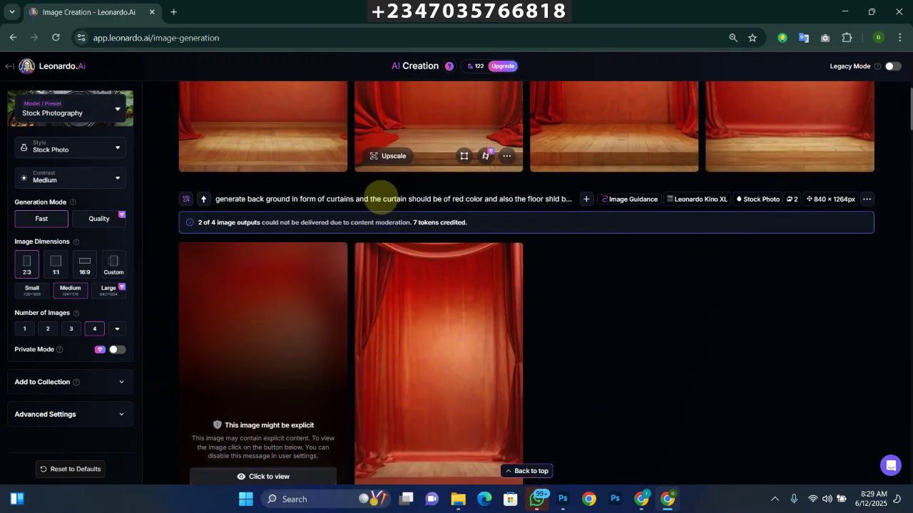
pyautogui.scroll(5, 376, 199)
pyautogui.moveTo(473, 67)
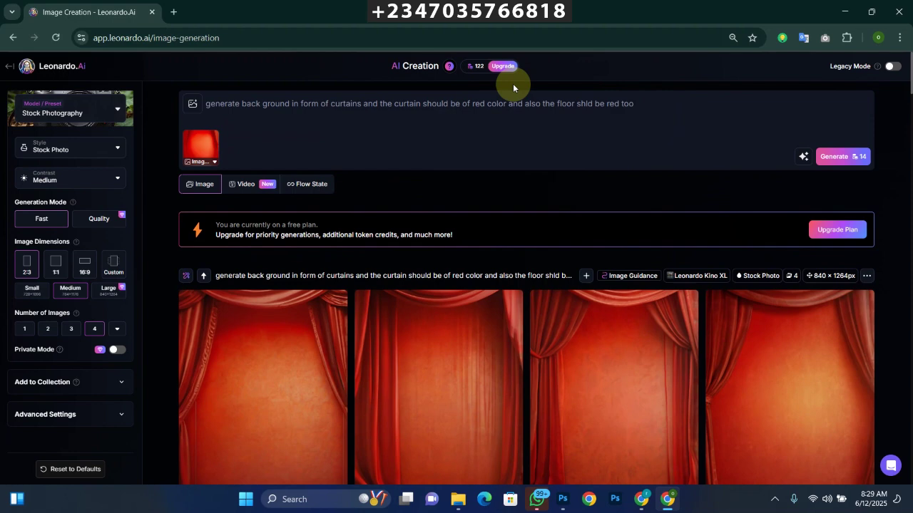
pyautogui.scroll(-3, 513, 83)
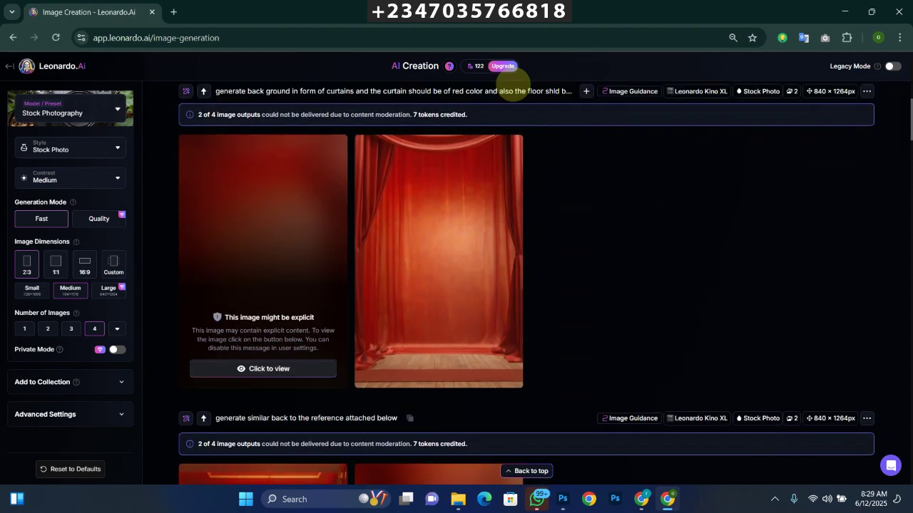
pyautogui.scroll(2, 513, 84)
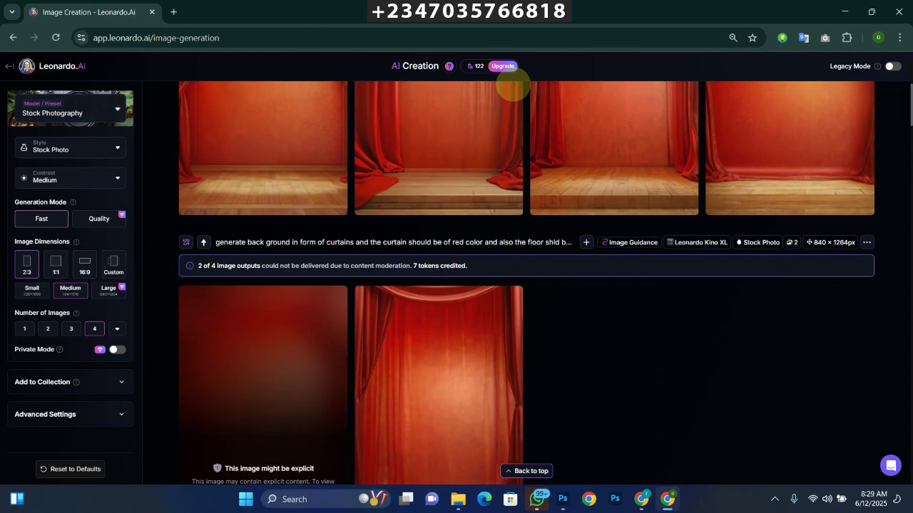
pyautogui.scroll(1, 512, 85)
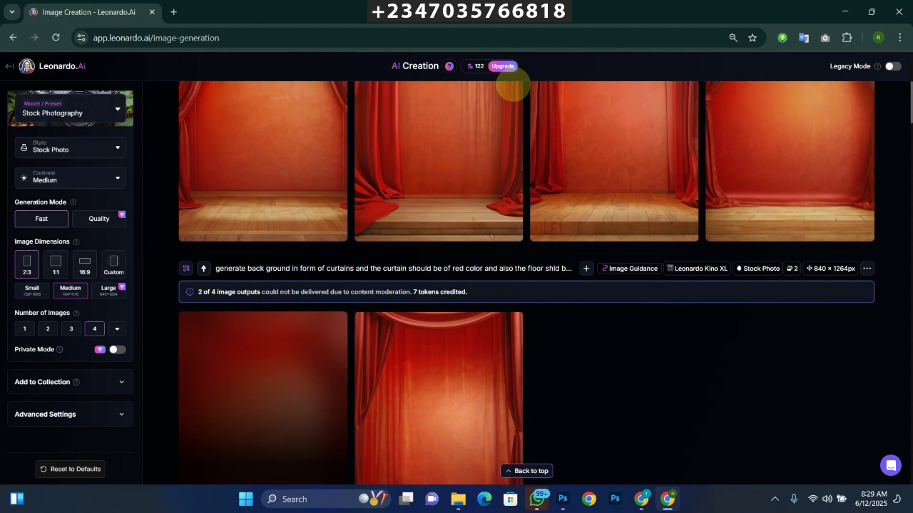
# Return to Photoshop and compare the olive curtain composite with the original photo by toggling Group 1's visibility
pyautogui.click(845, 12)
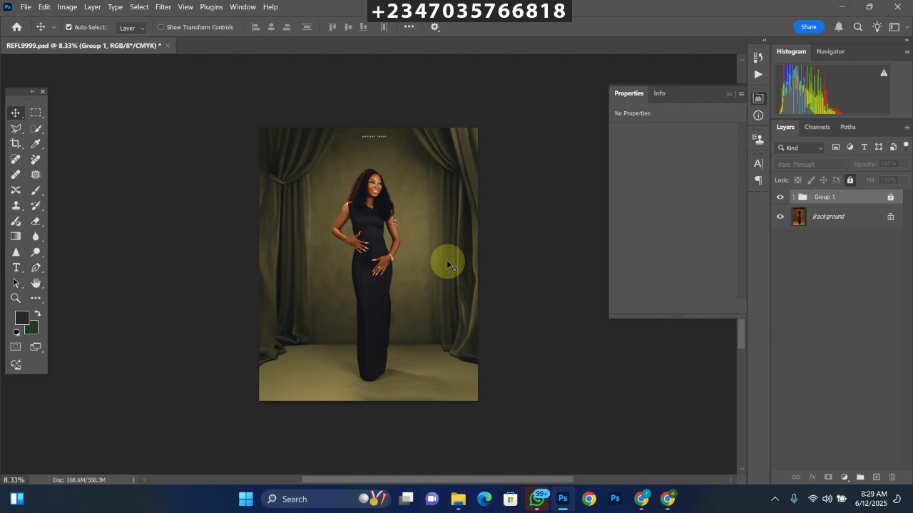
pyautogui.click(779, 197)
pyautogui.click(780, 197)
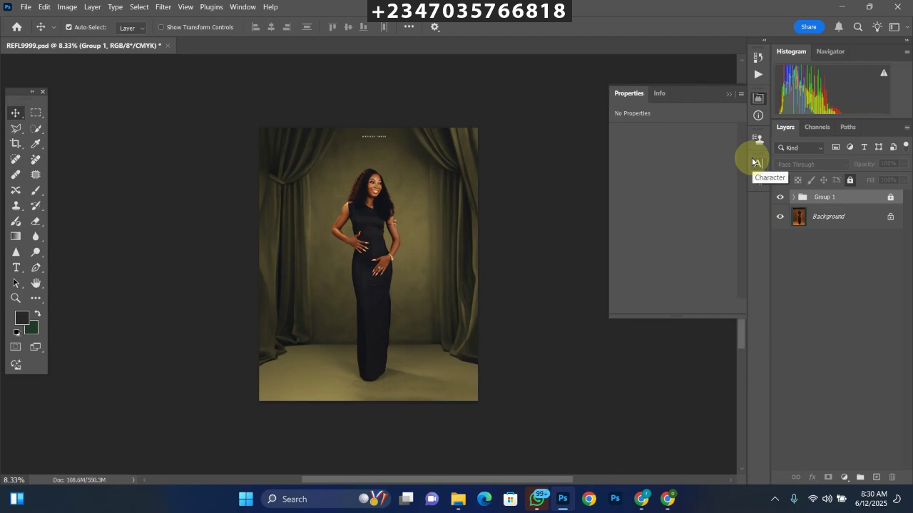
# Open the raw photo REFL9999 from the sel folder in Camera Raw
pyautogui.moveTo(458, 497)
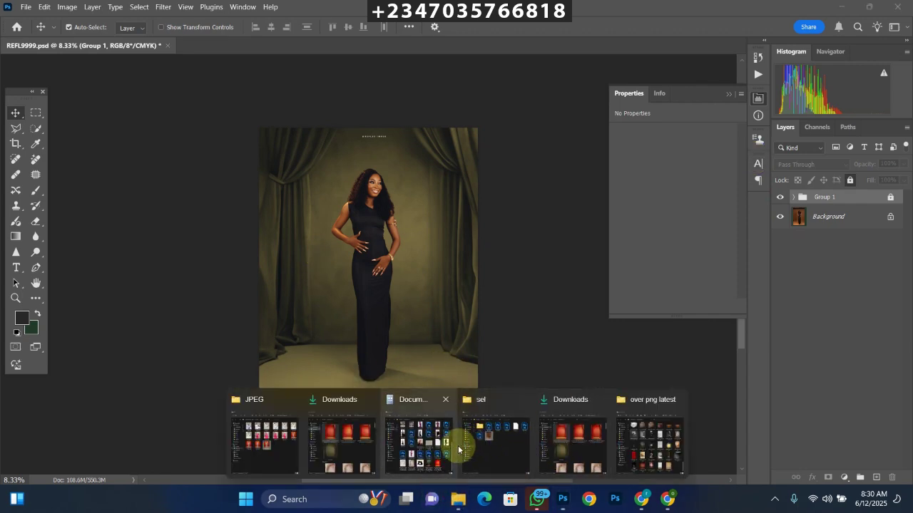
pyautogui.click(462, 443)
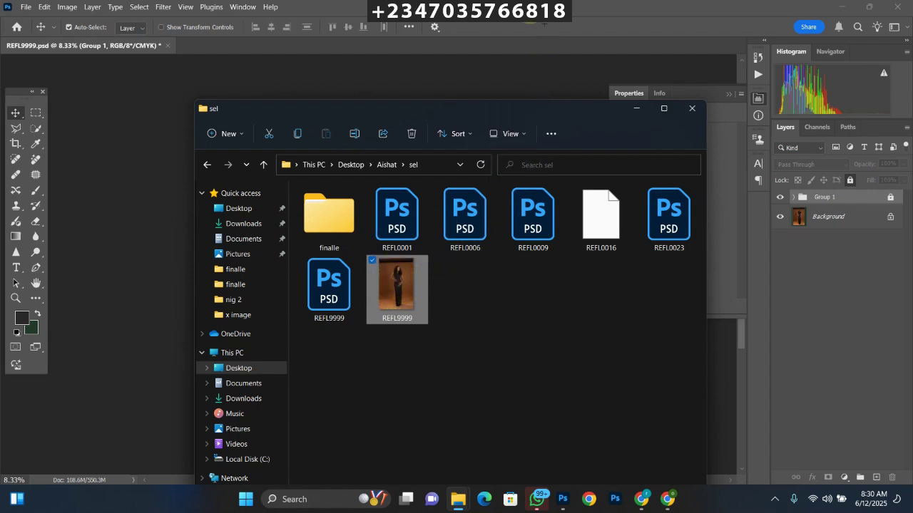
pyautogui.hotkey('alt', 'Tab')
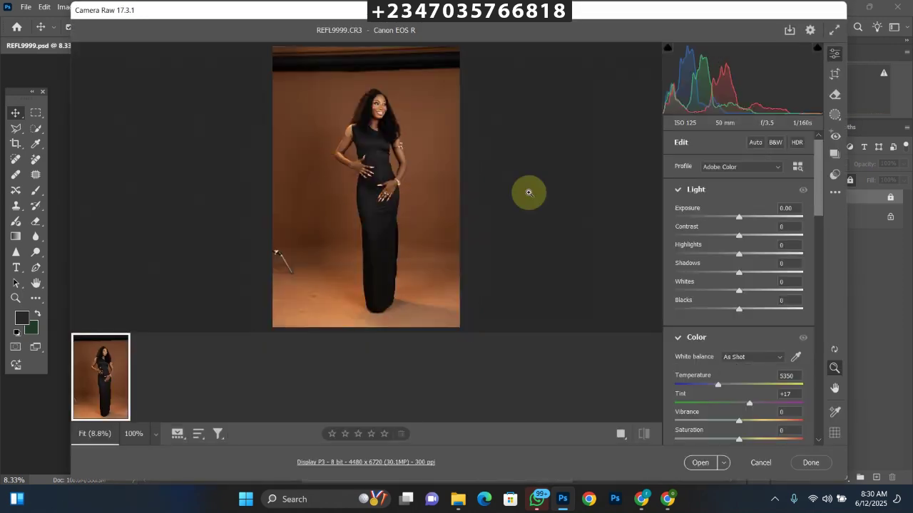
# Set Contrast to +15, Highlights to -34, Shadows to +20 and Whites to -36, and open the raw photo as a Photoshop document
pyautogui.moveTo(740, 292); pyautogui.dragTo(716, 291)
pyautogui.moveTo(739, 235); pyautogui.dragTo(751, 272)
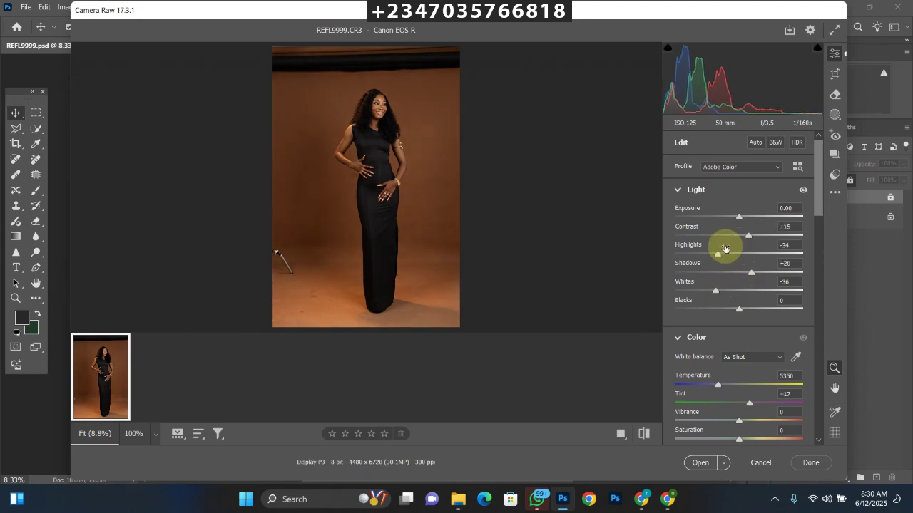
pyautogui.moveTo(725, 248)
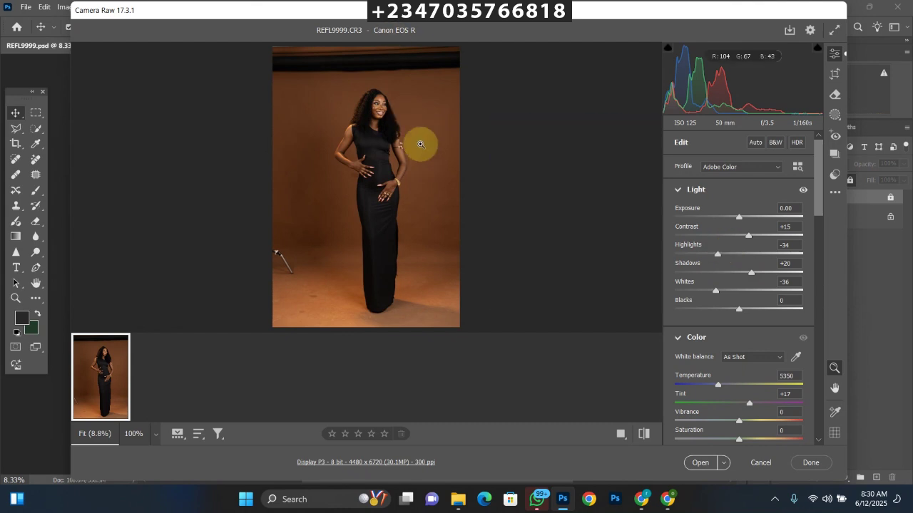
pyautogui.click(699, 464)
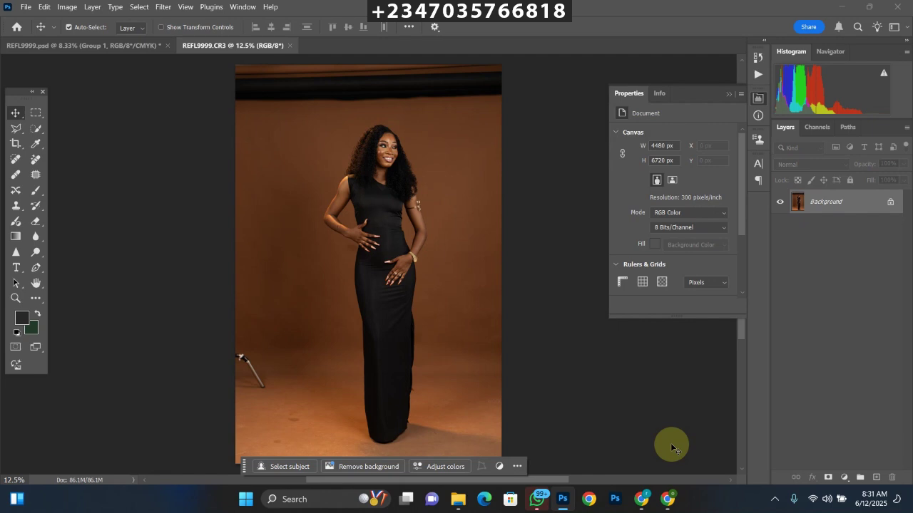
# Extend the canvas beyond the photo on all sides with the Crop tool at a 4:5 ratio, to about 5672 × 7090 px
pyautogui.hotkey('ctrl', '-')
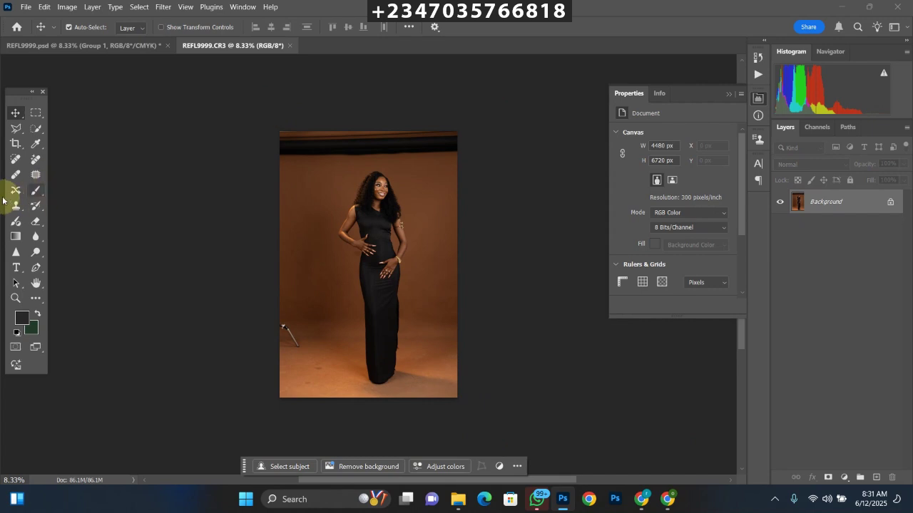
pyautogui.click(15, 143)
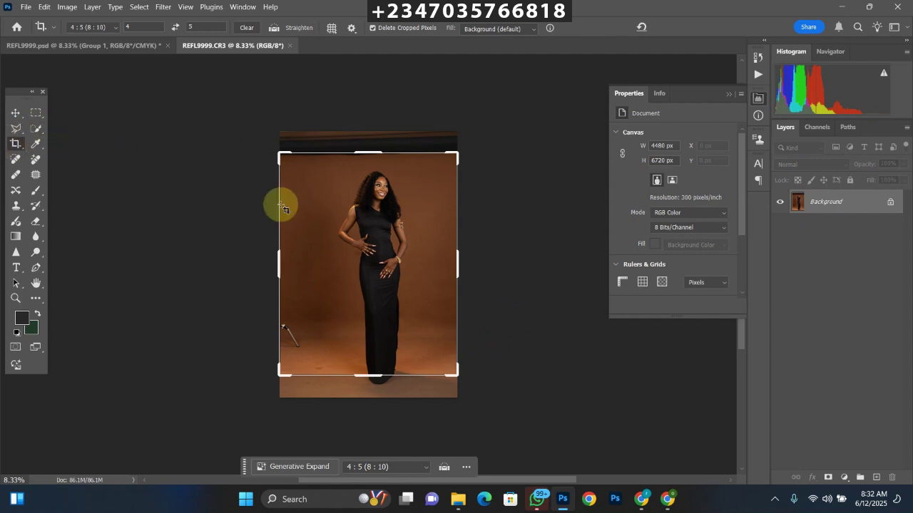
pyautogui.moveTo(456, 374); pyautogui.dragTo(464, 382)
pyautogui.moveTo(266, 138); pyautogui.dragTo(255, 123)
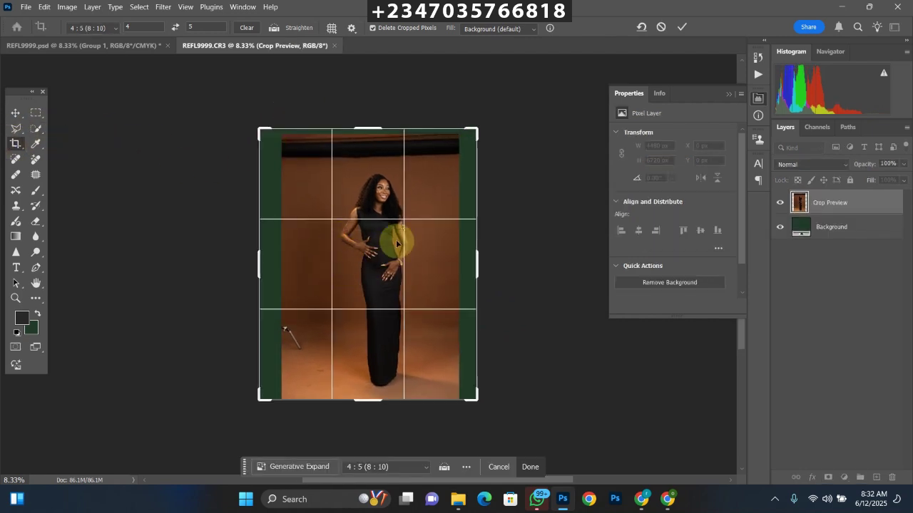
pyautogui.moveTo(371, 401); pyautogui.dragTo(371, 411)
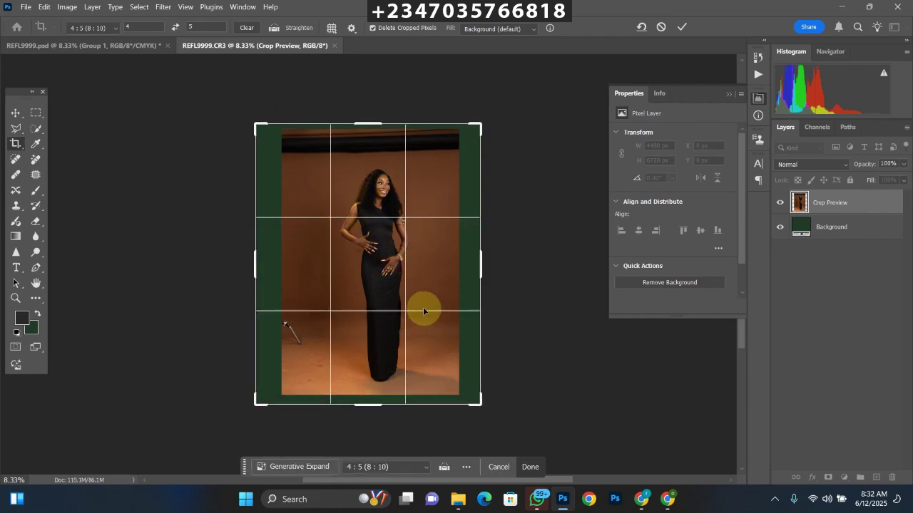
pyautogui.press('Return')
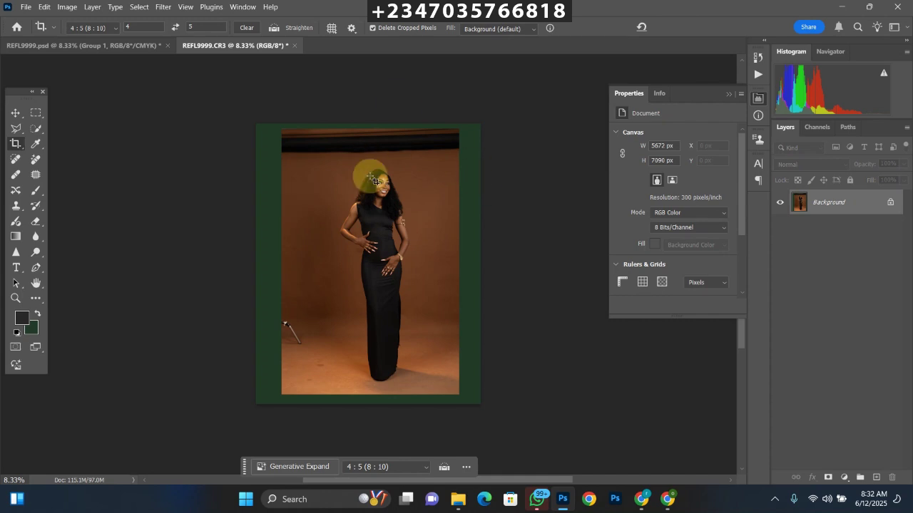
# In REFL9999.psd, hide Group 1 and duplicate the Background layer as a new layer named "subject"
pyautogui.click(126, 45)
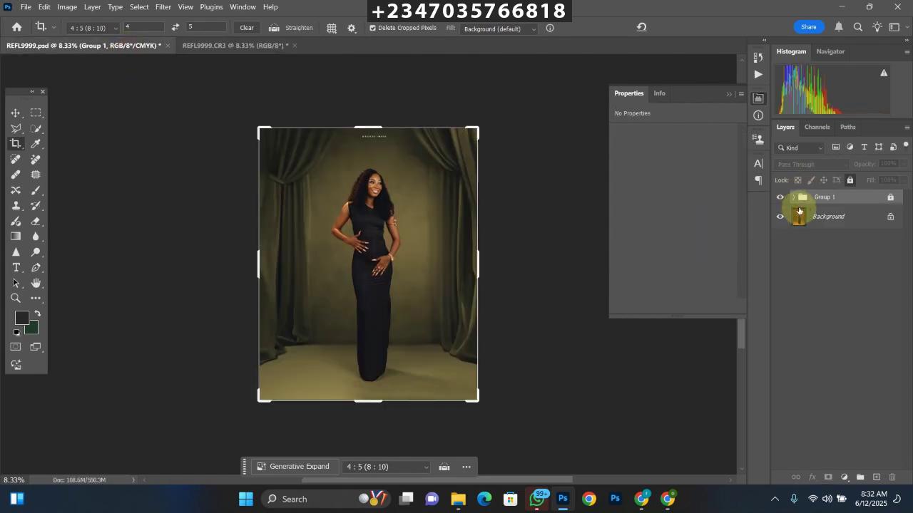
pyautogui.click(779, 197)
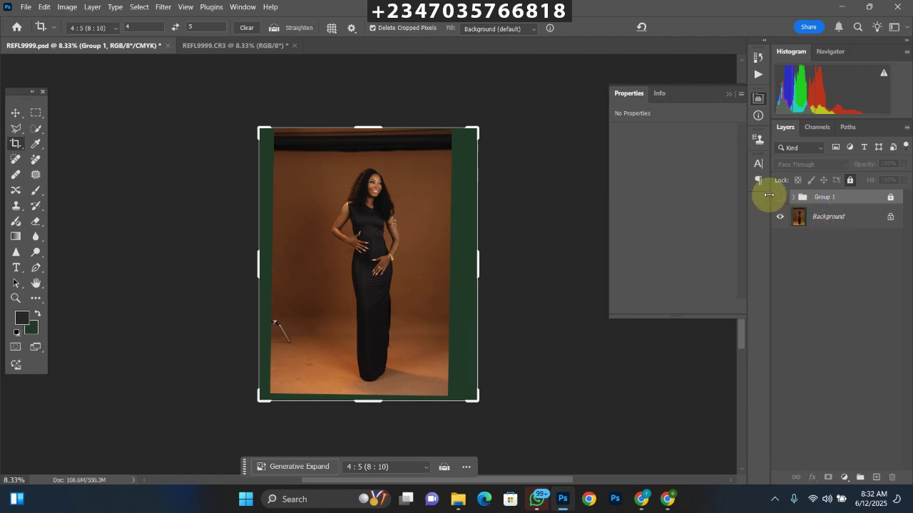
pyautogui.click(841, 222)
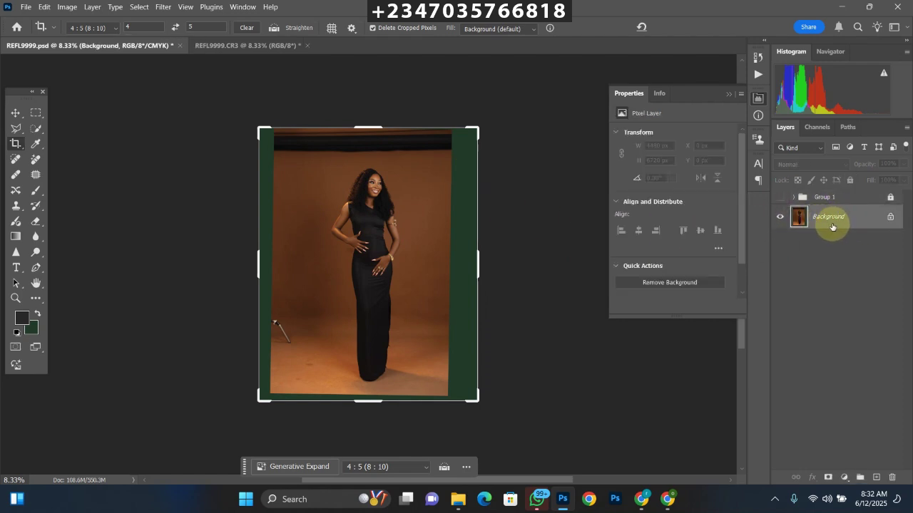
pyautogui.hotkey('ctrl', 'j')
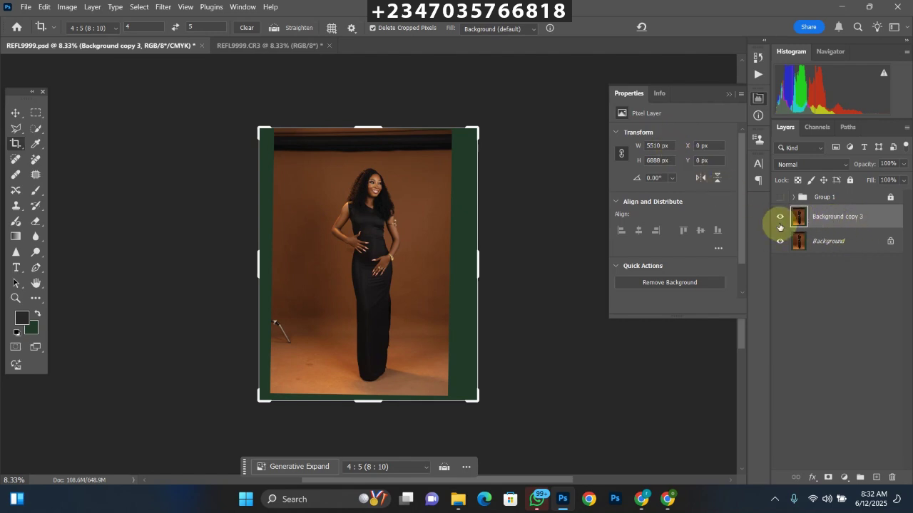
pyautogui.doubleClick(836, 217)
pyautogui.write('subject')
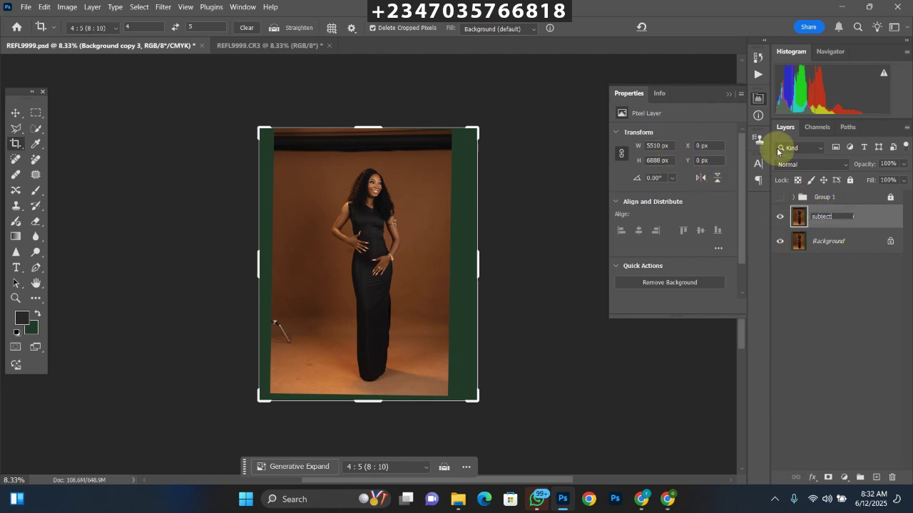
pyautogui.press('Return')
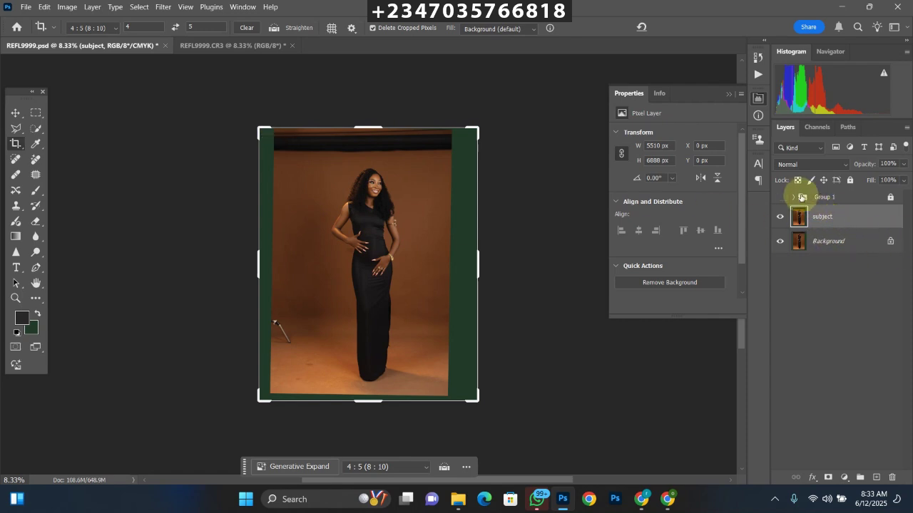
# Load the saved outline of the woman from REFL9999.psd as a new selection on the subject layer
pyautogui.click(139, 7)
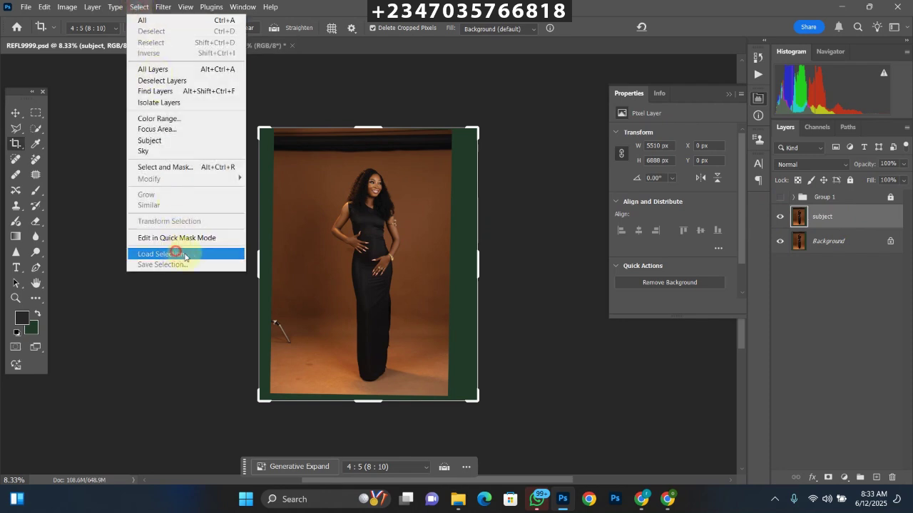
pyautogui.click(162, 254)
pyautogui.click(420, 143)
pyautogui.click(414, 175)
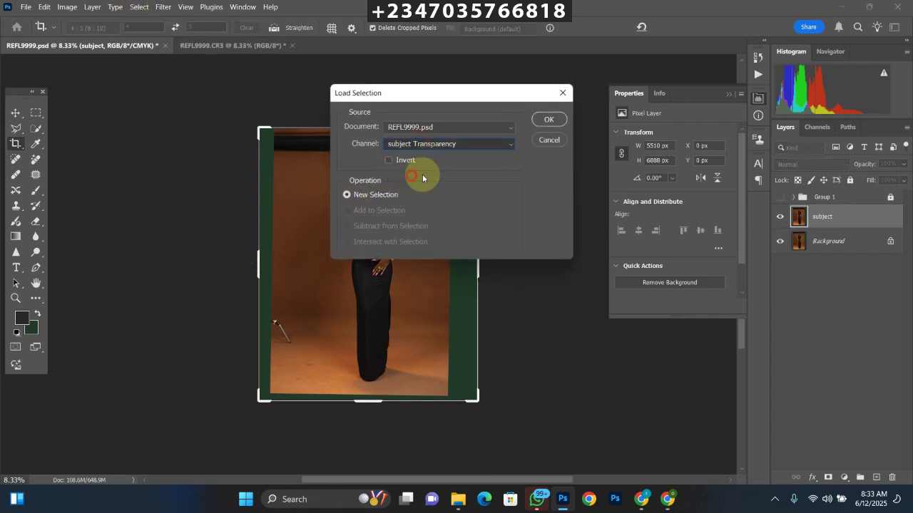
pyautogui.click(548, 120)
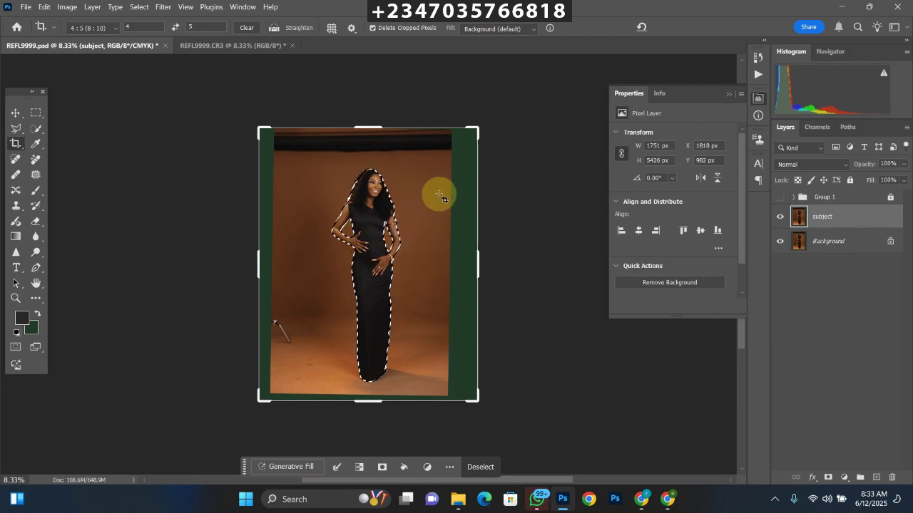
# Feather the selection around the woman by 2 pixels
pyautogui.rightClick(373, 217)
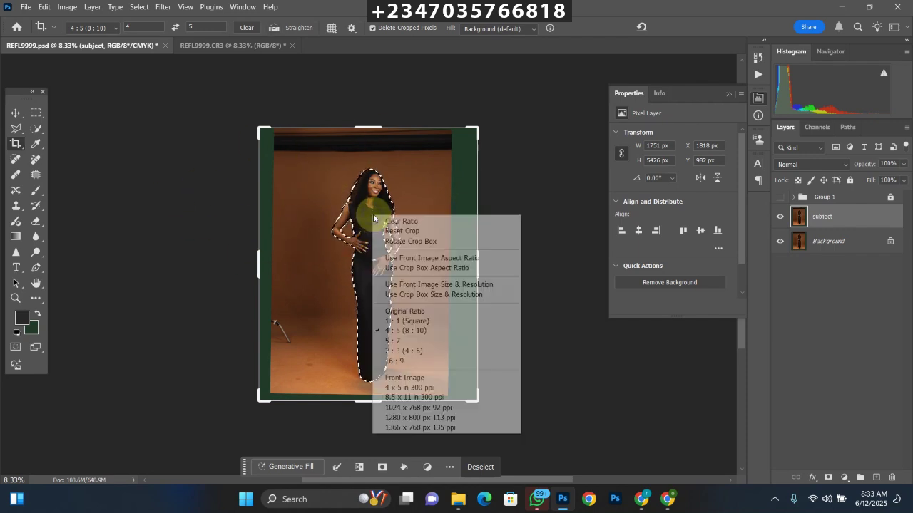
pyautogui.click(19, 129)
pyautogui.click(22, 131)
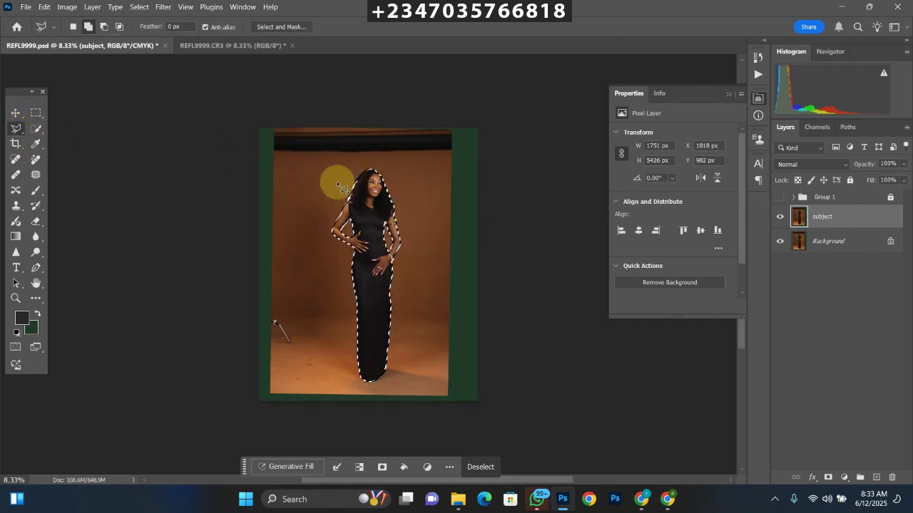
pyautogui.rightClick(368, 218)
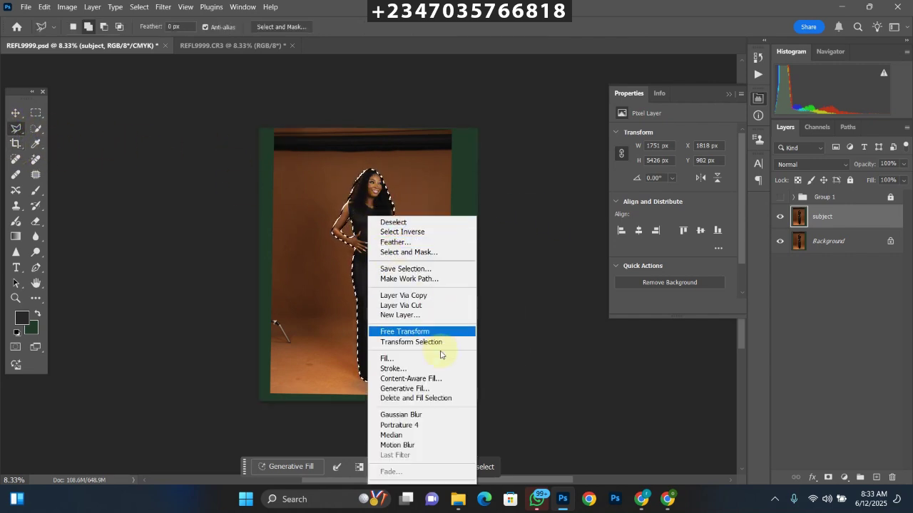
pyautogui.click(395, 242)
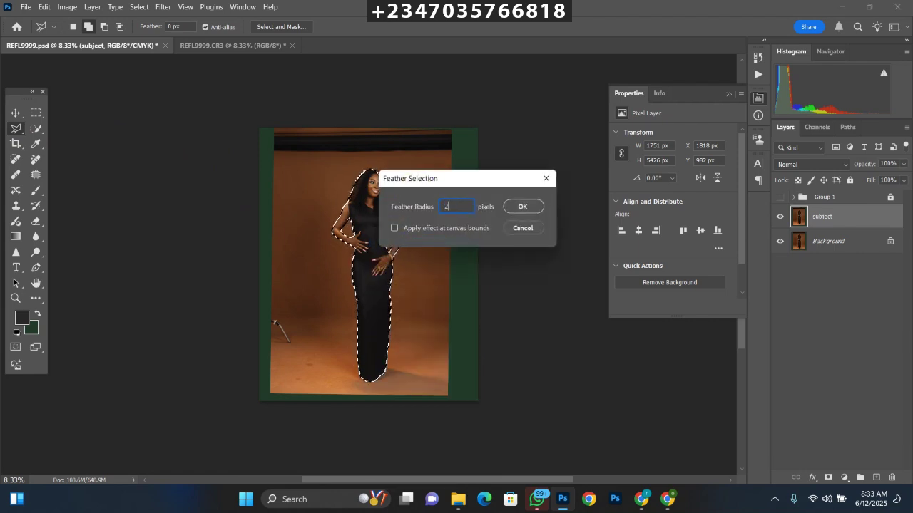
pyautogui.write('2')
pyautogui.press('Return')
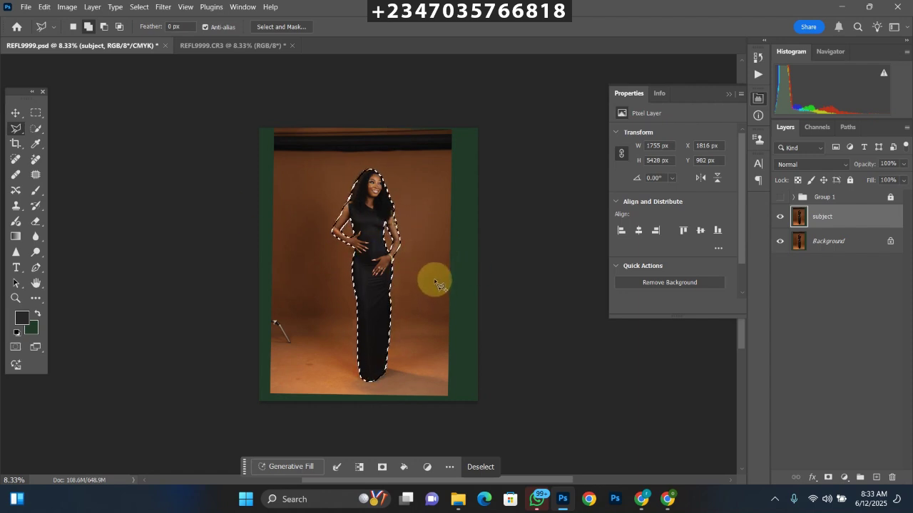
# Turn the selection into a layer mask on the subject layer and check the cutout with the Background layer hidden
pyautogui.click(827, 477)
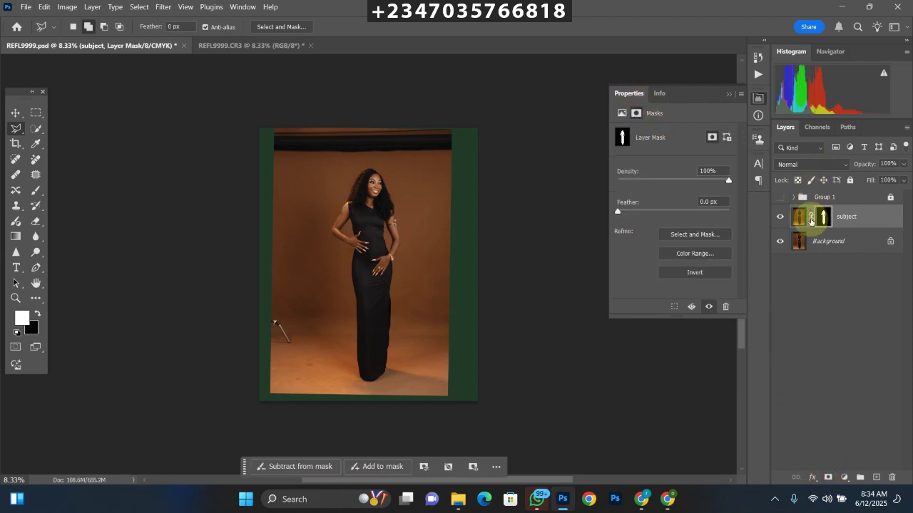
pyautogui.click(779, 241)
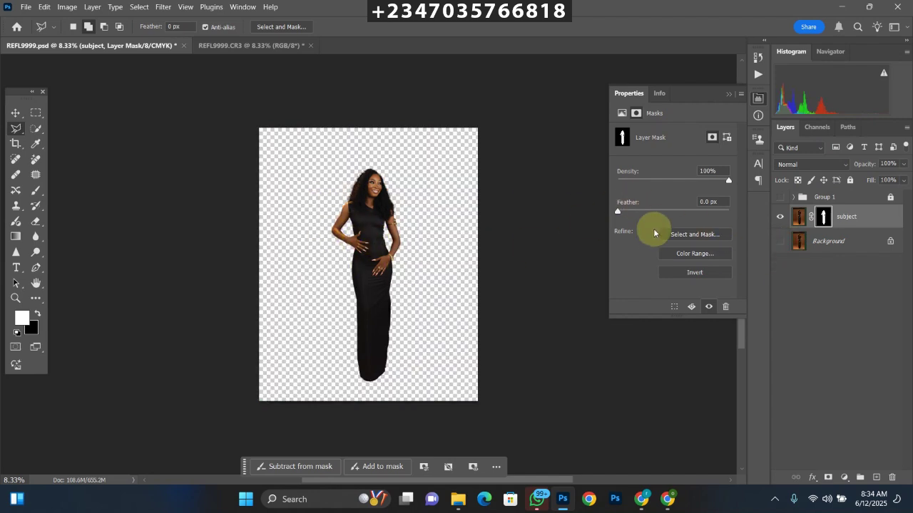
pyautogui.click(779, 241)
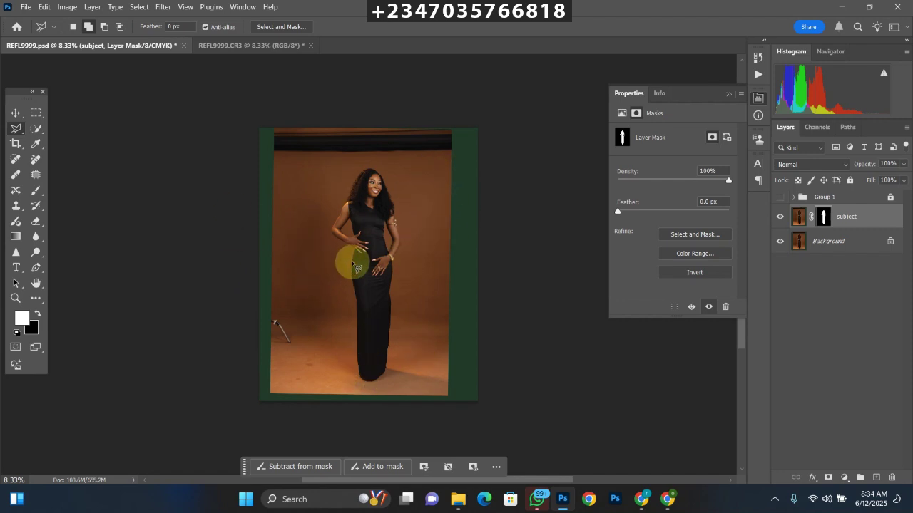
# Duplicate the Background layer and rename the copy "adjust"
pyautogui.click(845, 244)
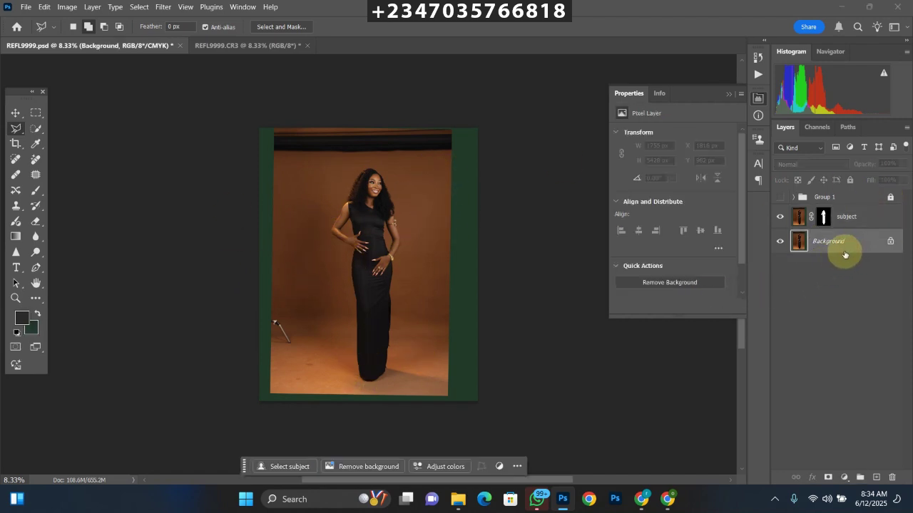
pyautogui.hotkey('ctrl', 'j')
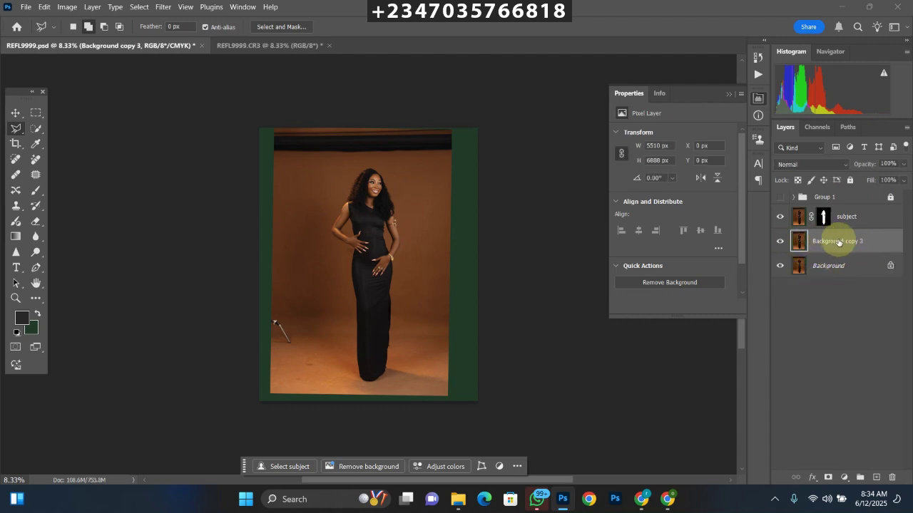
pyautogui.doubleClick(832, 241)
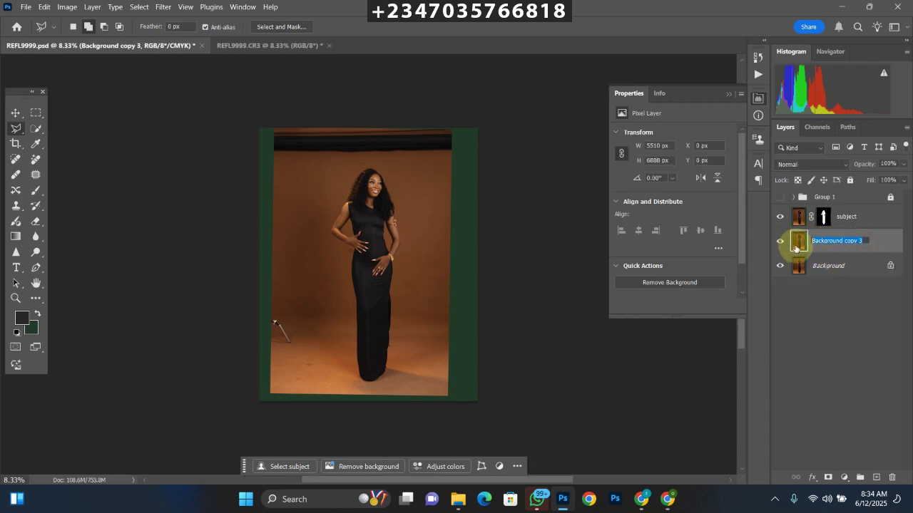
pyautogui.write('ad')
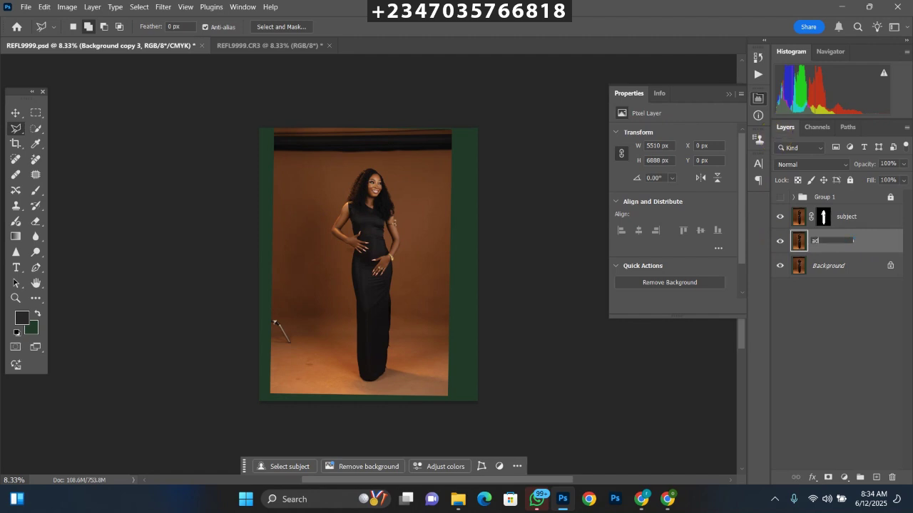
pyautogui.write('just')
pyautogui.press('Return')
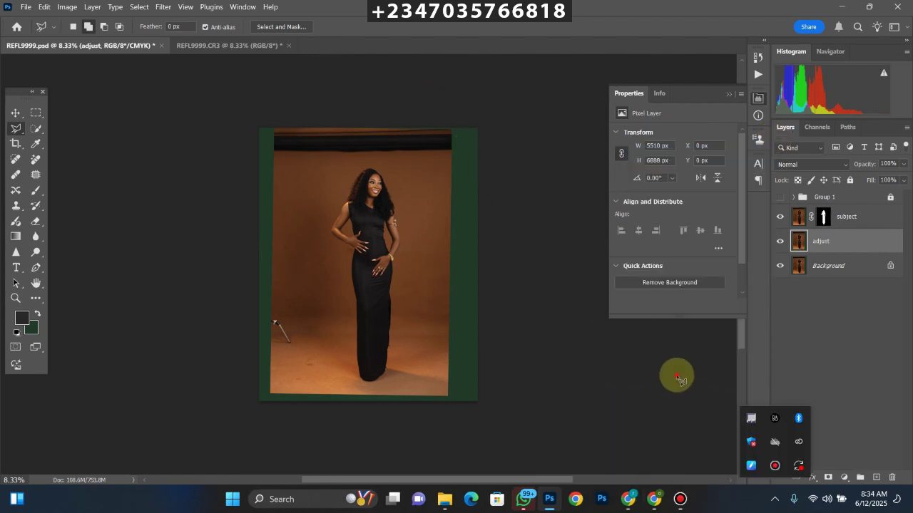
# Load the subject layer's mask as a selection while keeping the adjust layer active
pyautogui.hscroll(2, 543, 365)
pyautogui.press('Escape')
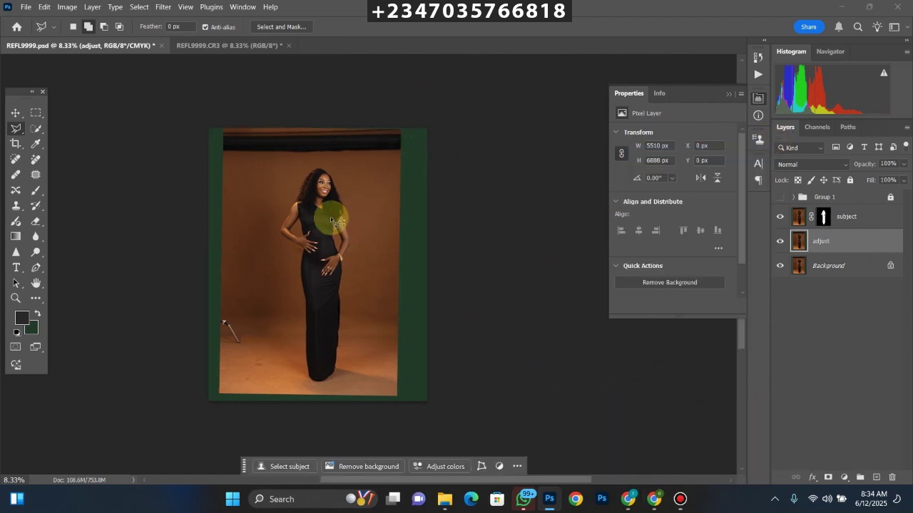
pyautogui.moveTo(448, 229); pyautogui.dragTo(487, 206)
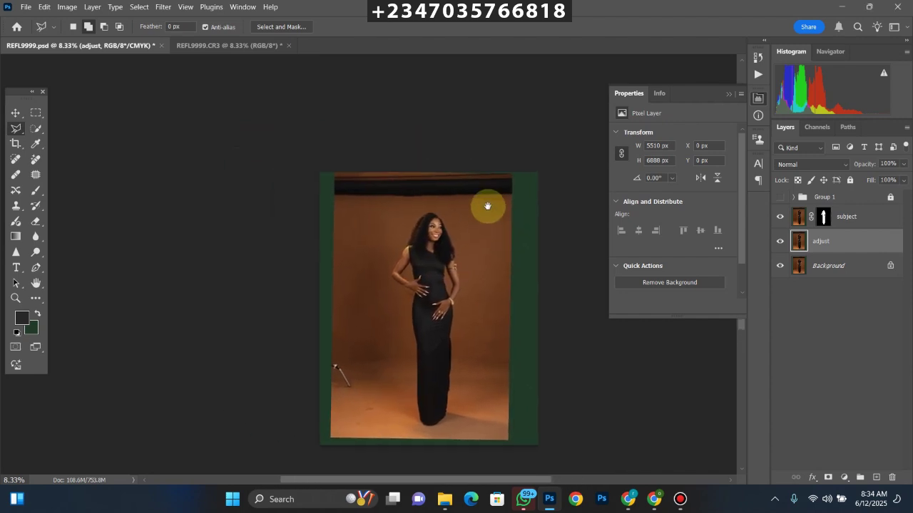
pyautogui.keyDown('ctrl'); pyautogui.click(820, 219); pyautogui.keyUp('ctrl')
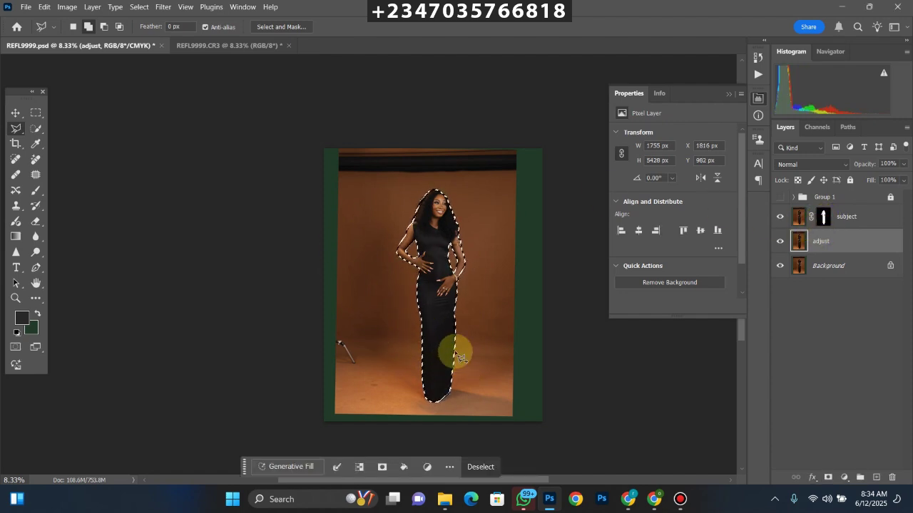
pyautogui.click(139, 6)
pyautogui.moveTo(238, 178)
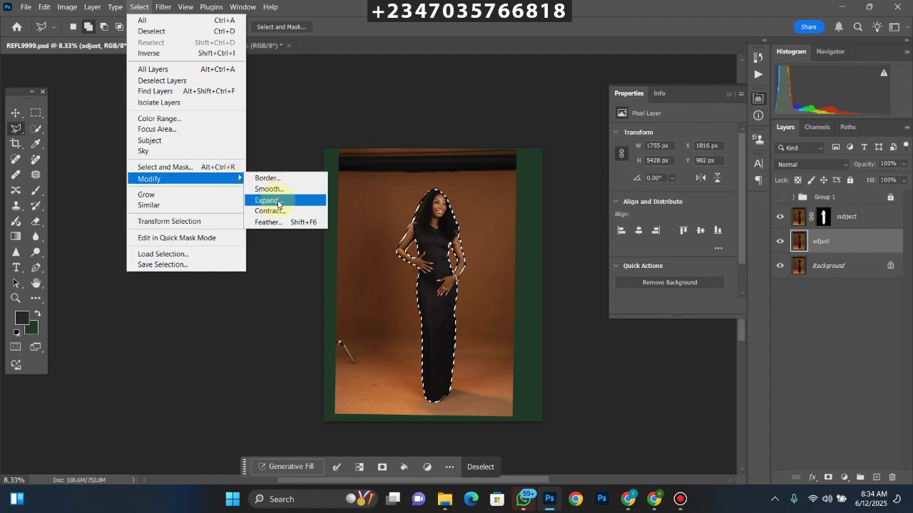
pyautogui.click(267, 200)
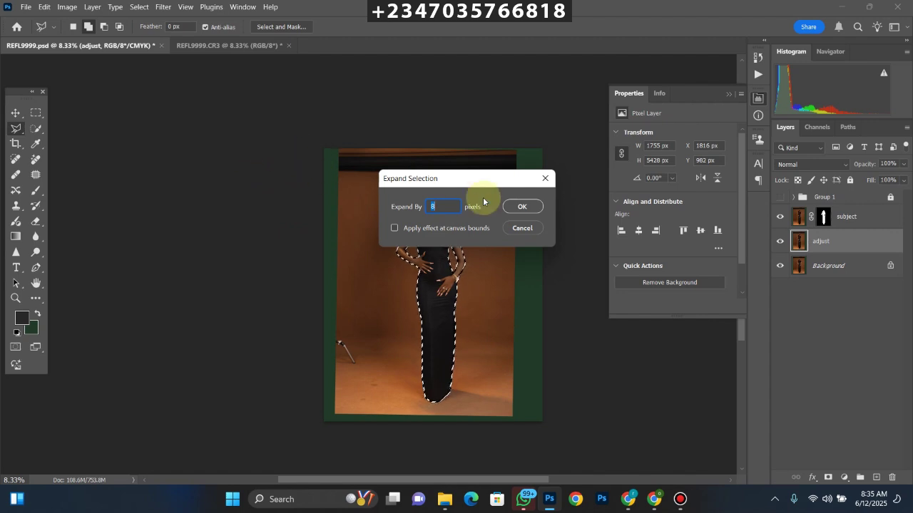
pyautogui.click(521, 208)
# Expand the selection around the woman by 8 pixels and inspect its edge along the dress up close
pyautogui.moveTo(375, 207); pyautogui.dragTo(510, 267)
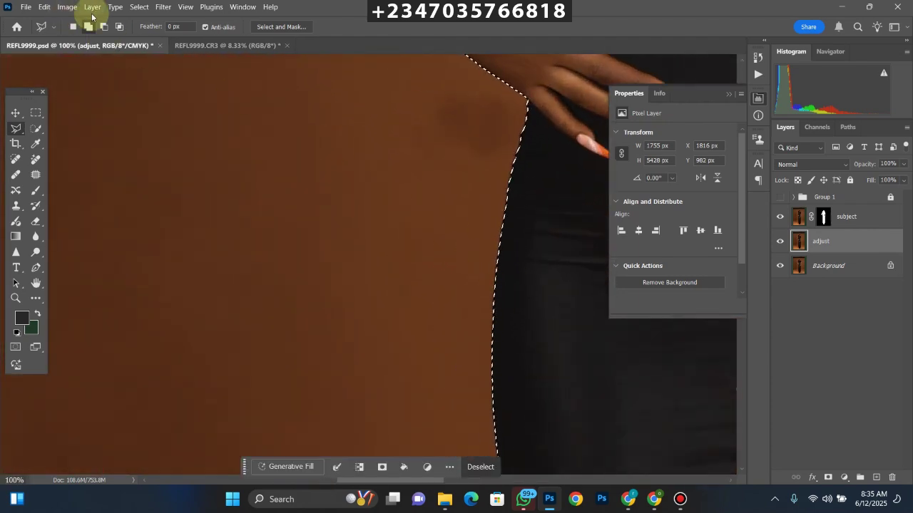
pyautogui.click(139, 6)
pyautogui.moveTo(211, 182)
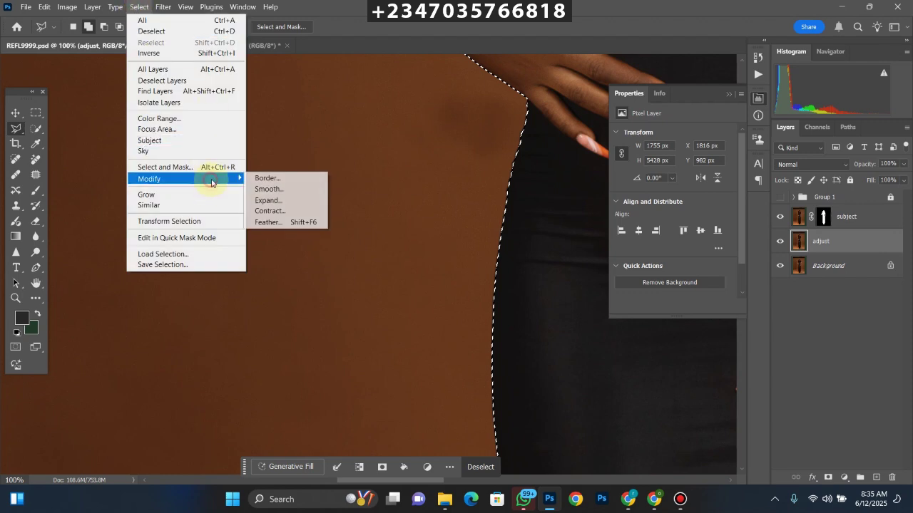
pyautogui.click(269, 200)
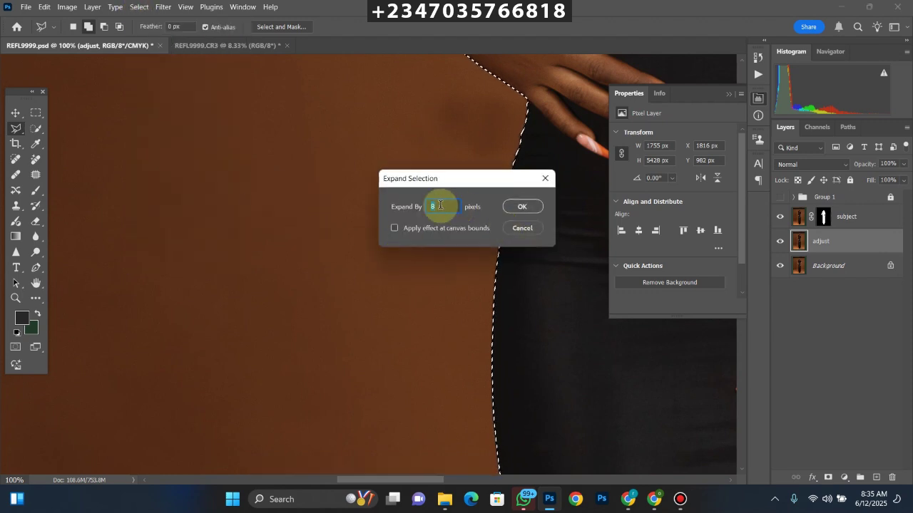
pyautogui.click(525, 206)
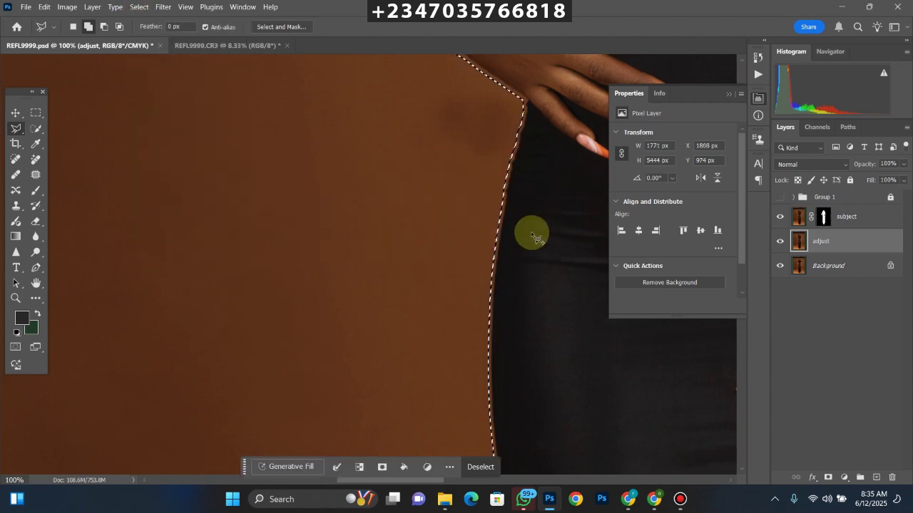
pyautogui.hotkey('ctrl', '+')
pyautogui.moveTo(507, 244); pyautogui.dragTo(350, 218)
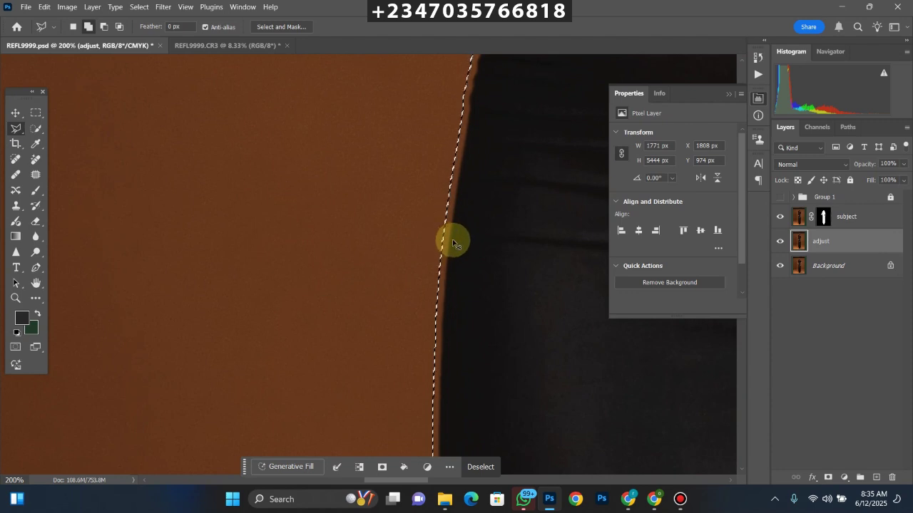
pyautogui.hotkey('ctrl', '0')
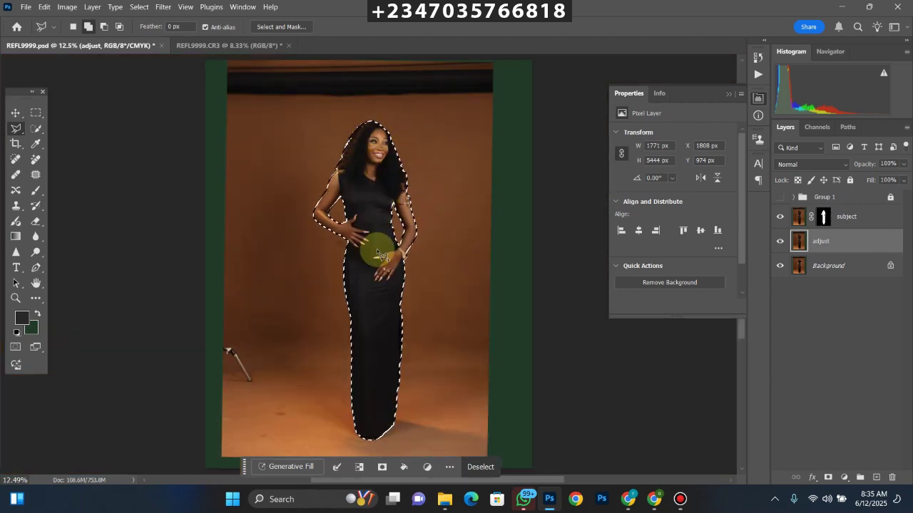
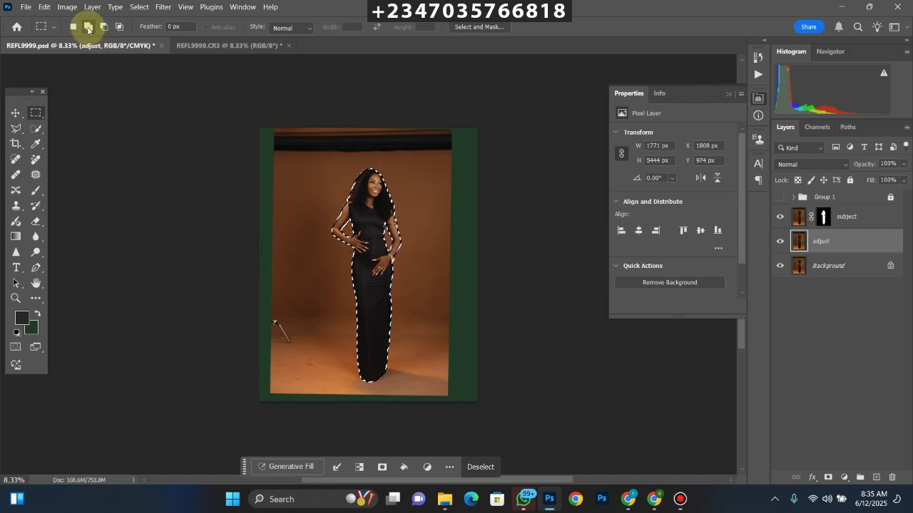
# Add rectangular areas to the selection covering the black roller strip, the green borders on all four sides and the light stand
pyautogui.moveTo(259, 128); pyautogui.dragTo(400, 145)
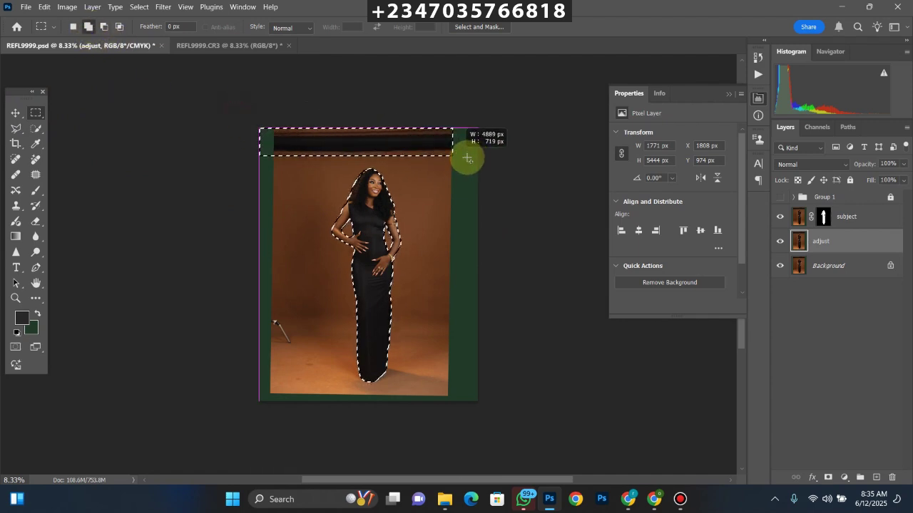
pyautogui.moveTo(467, 157); pyautogui.dragTo(501, 149)
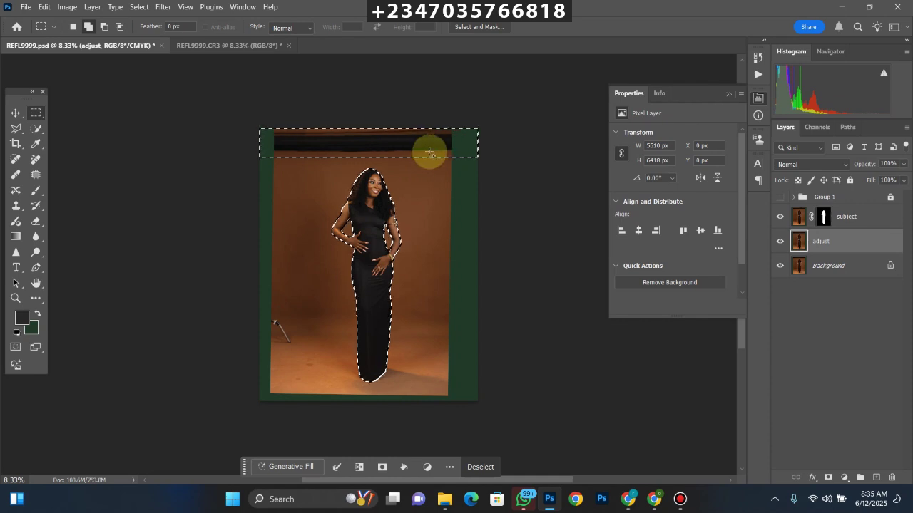
pyautogui.moveTo(449, 152); pyautogui.dragTo(592, 424)
pyautogui.moveTo(450, 154); pyautogui.dragTo(498, 356)
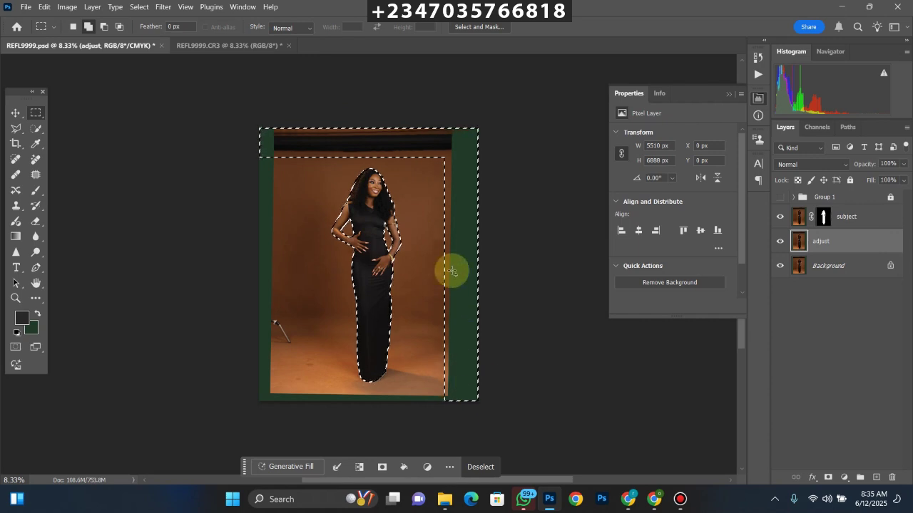
pyautogui.click(88, 27)
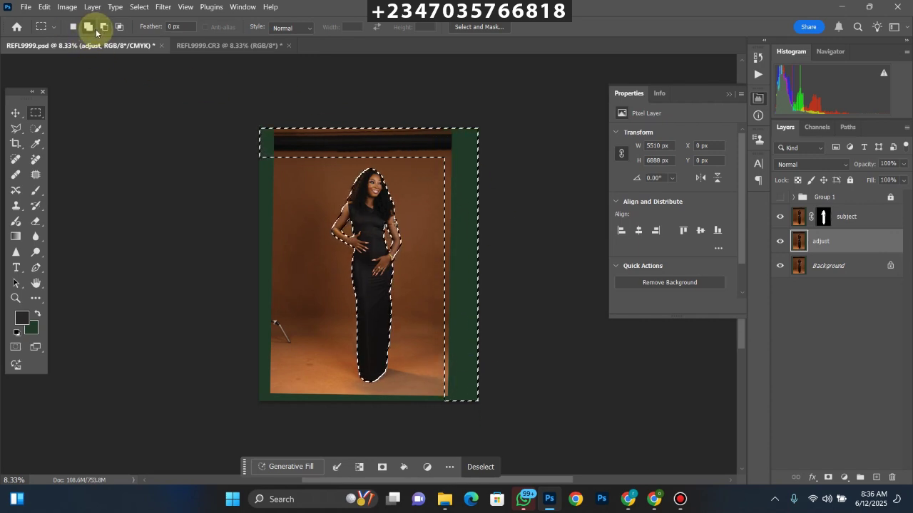
pyautogui.moveTo(246, 134); pyautogui.dragTo(274, 403)
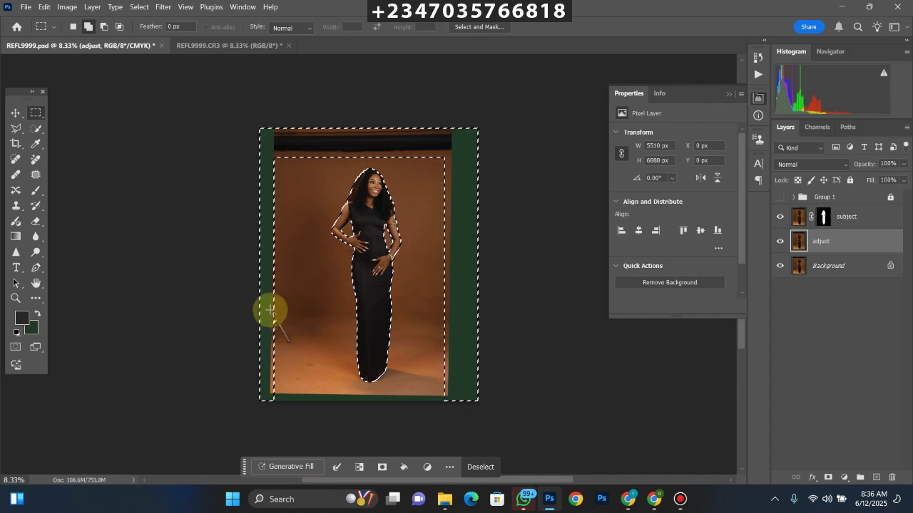
pyautogui.moveTo(273, 310); pyautogui.dragTo(298, 353)
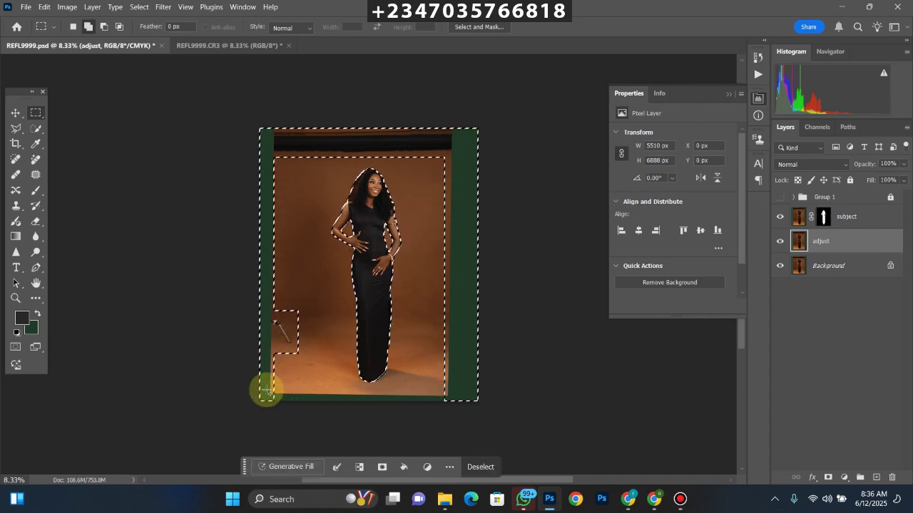
pyautogui.moveTo(265, 389); pyautogui.dragTo(392, 378)
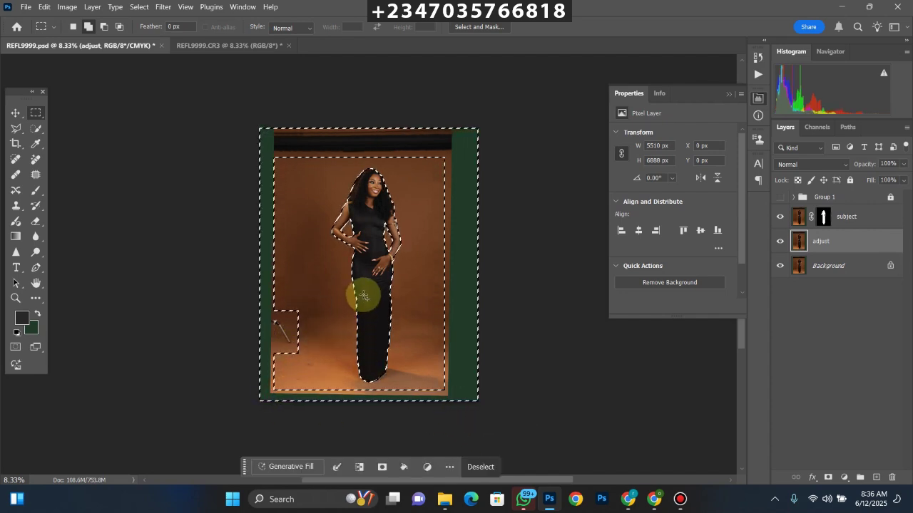
# Fill the selected borders, roller strip, light stand and woman's area on the adjust layer with Content-Aware, then deselect
pyautogui.rightClick(367, 234)
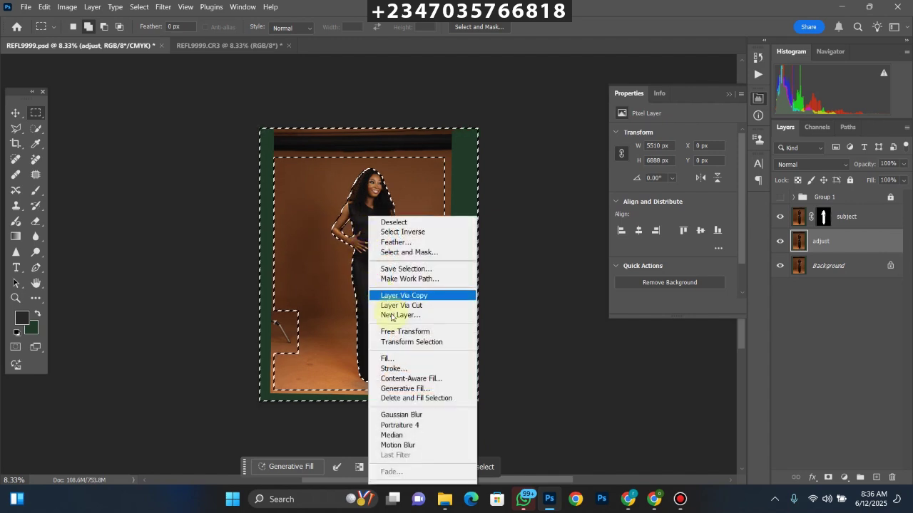
pyautogui.click(389, 362)
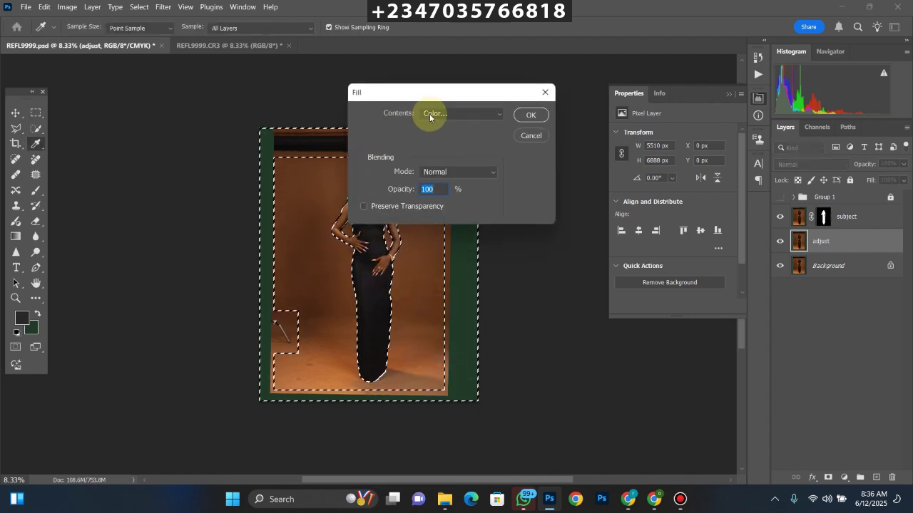
pyautogui.click(451, 113)
pyautogui.click(447, 168)
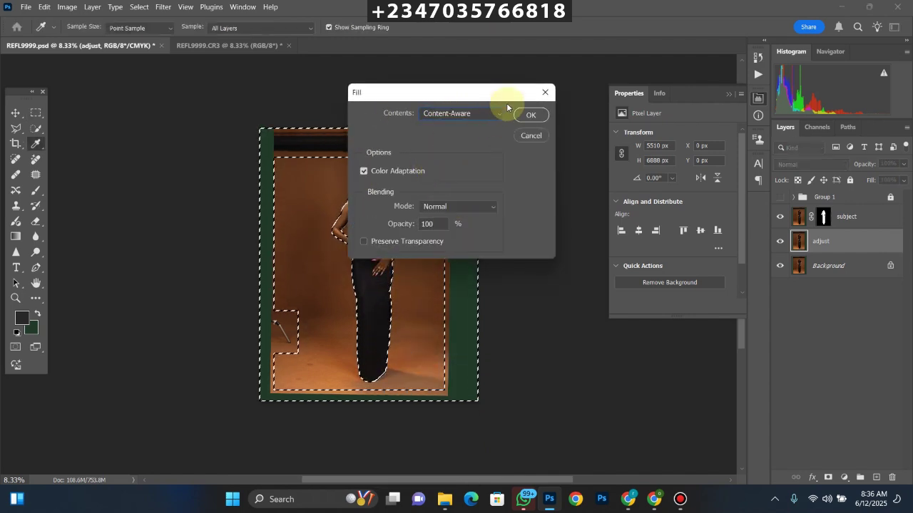
pyautogui.click(530, 115)
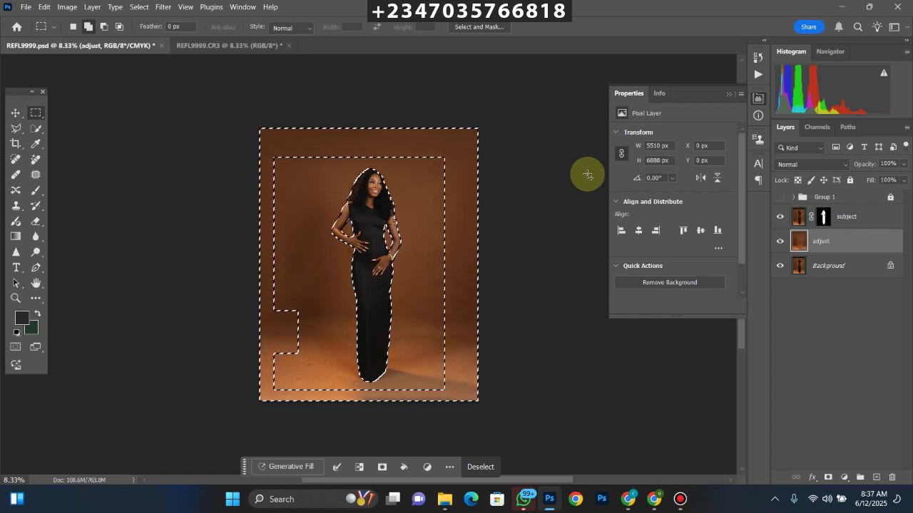
pyautogui.hotkey('ctrl', 'd')
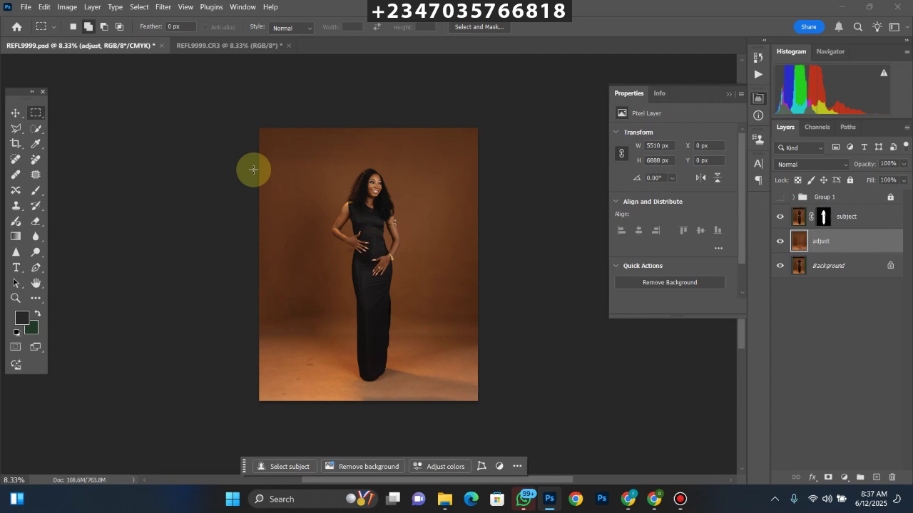
# Switch to the Downloads folder in File Explorer and preview the generated red curtain image ending in "curtains_and_1"
pyautogui.moveTo(444, 503)
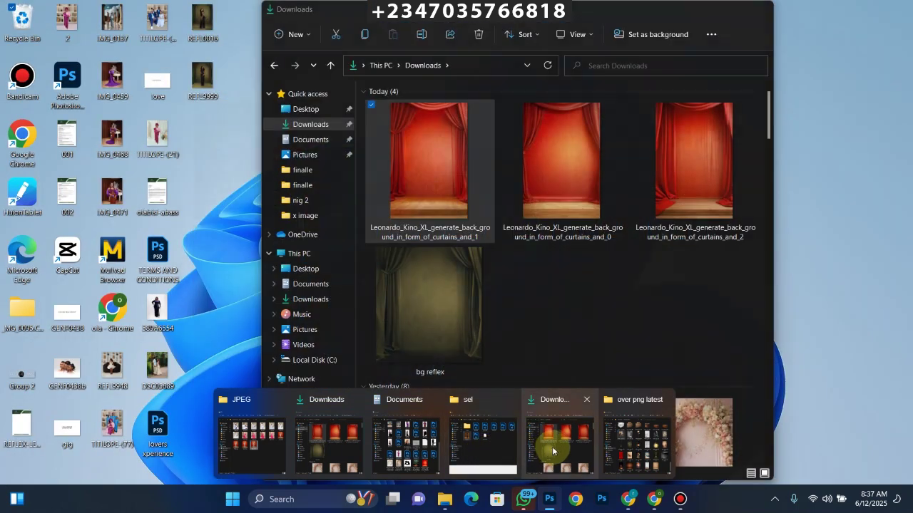
pyautogui.click(552, 451)
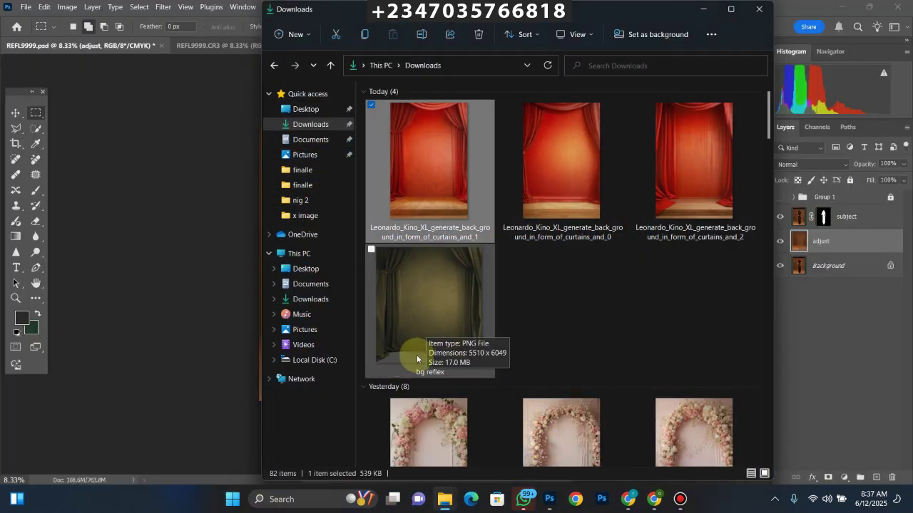
pyautogui.doubleClick(431, 187)
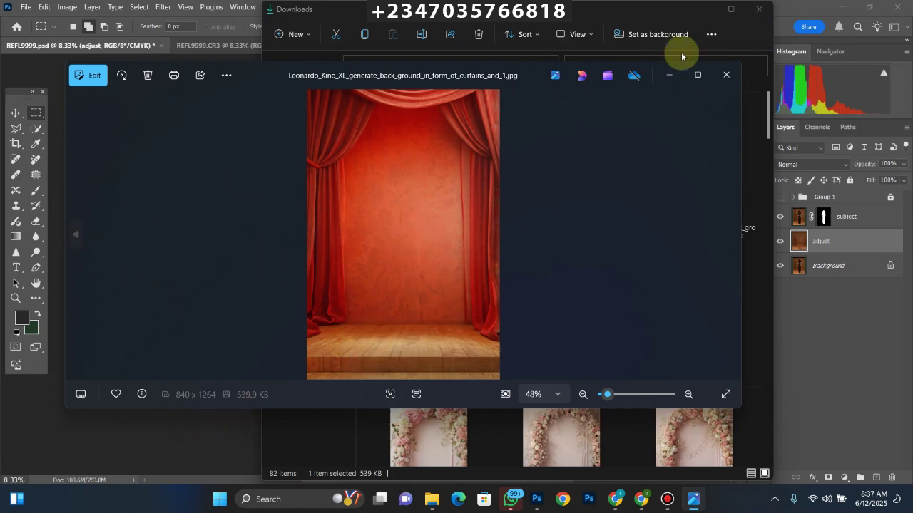
pyautogui.click(726, 75)
# Place bg reflex from Downloads between the subject and adjust layers, align it with the canvas top and scale it to about 104%
pyautogui.click(448, 353)
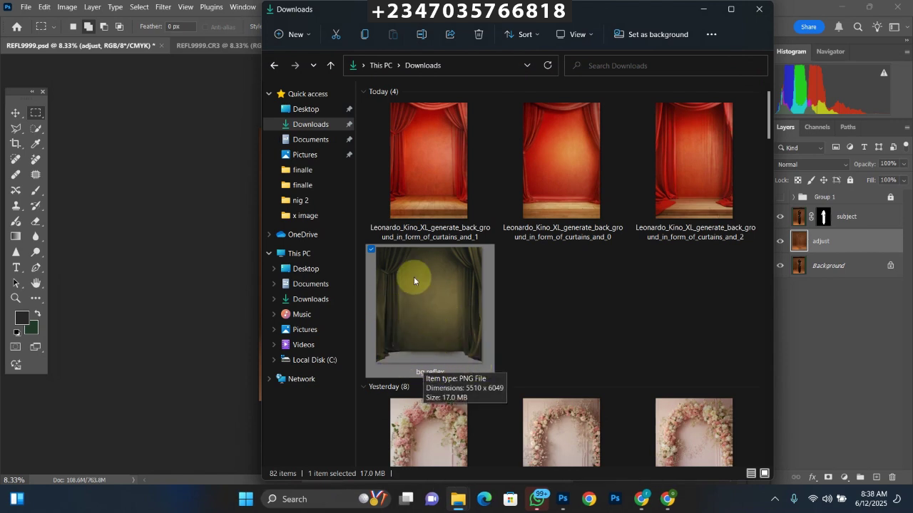
pyautogui.moveTo(430, 310); pyautogui.dragTo(384, 382)
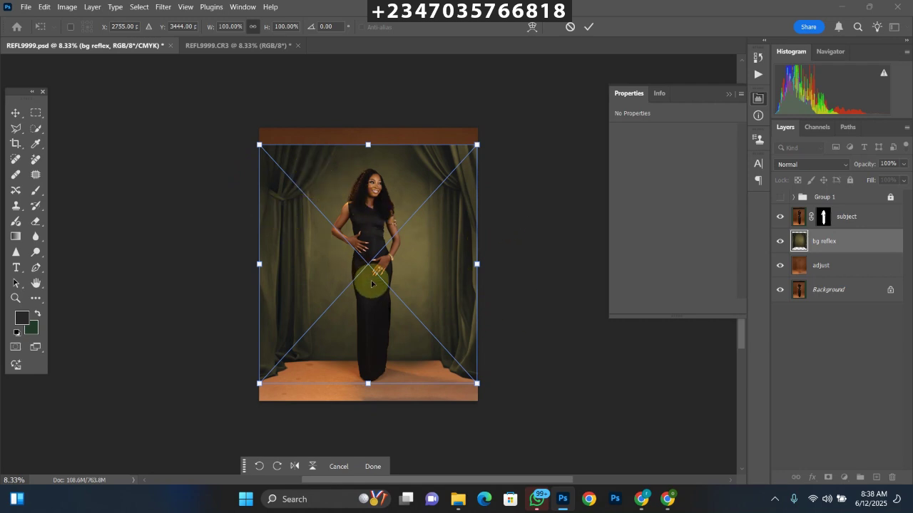
pyautogui.moveTo(371, 278); pyautogui.dragTo(368, 263)
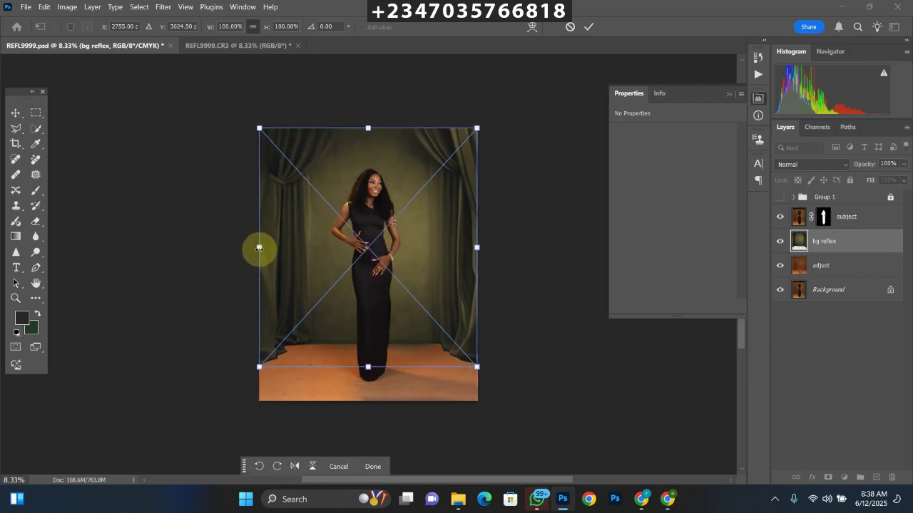
pyautogui.moveTo(259, 247); pyautogui.dragTo(251, 247)
pyautogui.moveTo(338, 248); pyautogui.dragTo(360, 265)
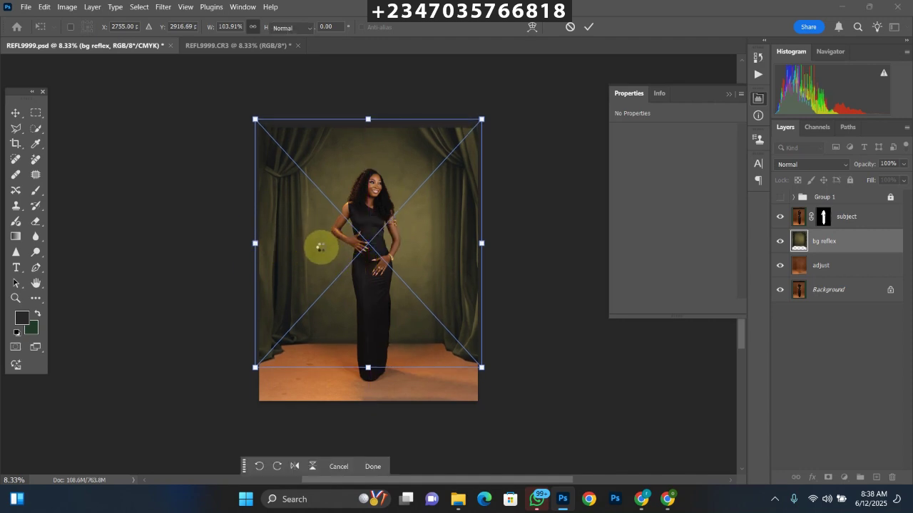
pyautogui.press('Return')
pyautogui.press('m')
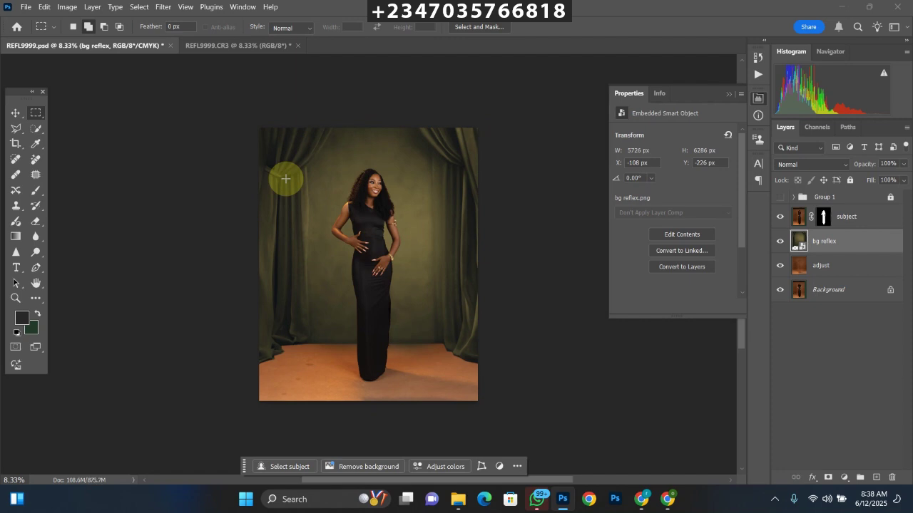
pyautogui.click(780, 196)
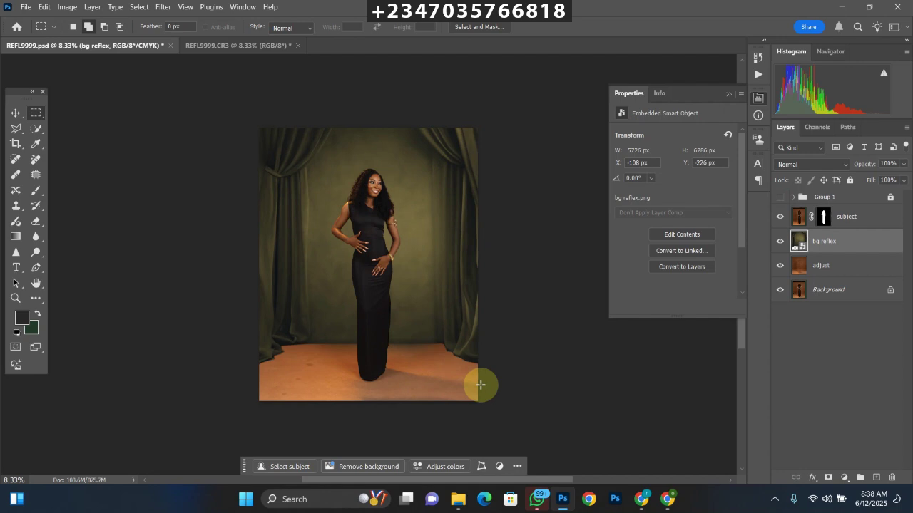
# Add a colorized Hue/Saturation adjustment above the adjust layer with Hue 56, Saturation 32 and Lightness -28
pyautogui.click(829, 267)
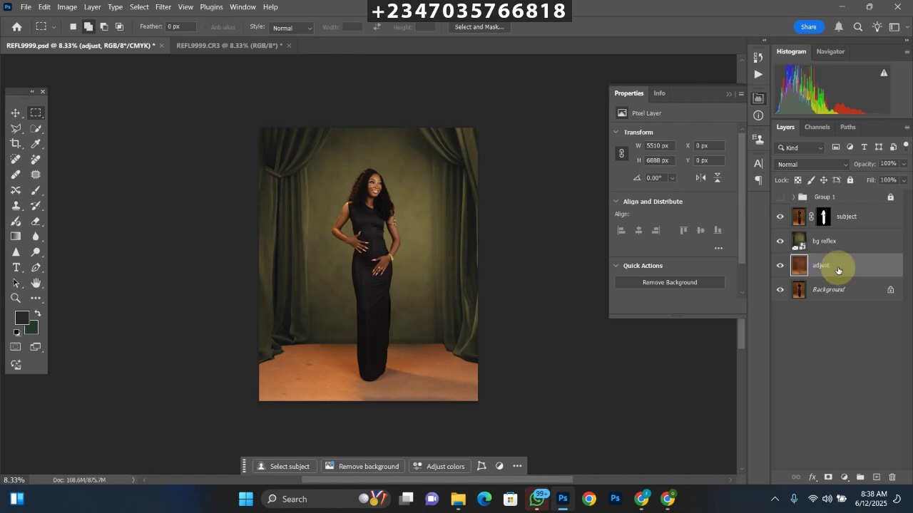
pyautogui.click(844, 479)
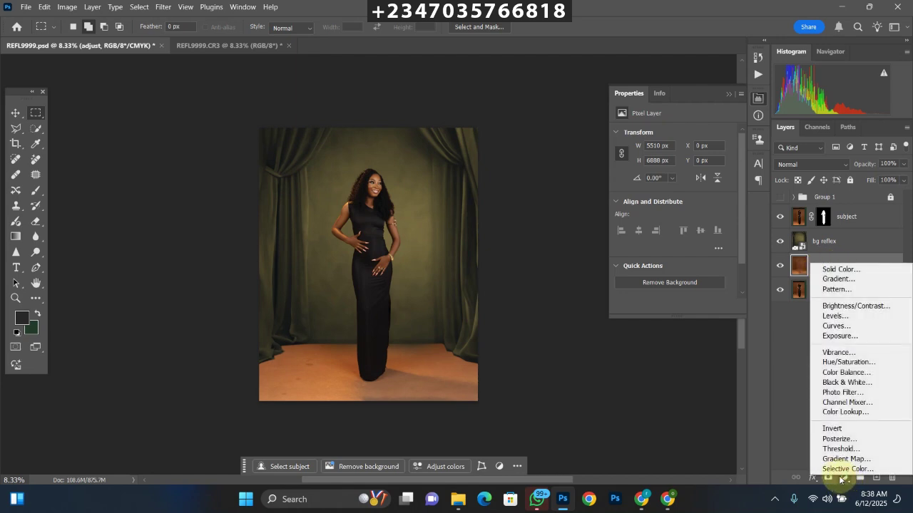
pyautogui.click(840, 362)
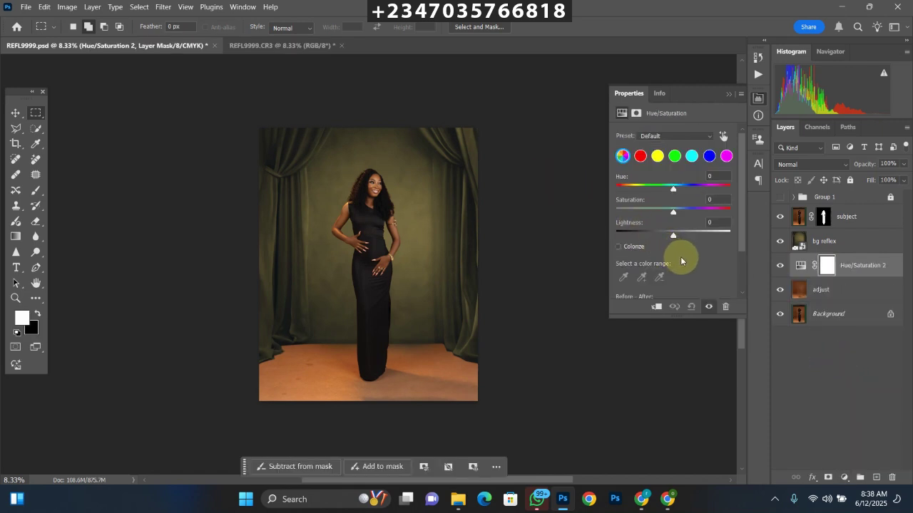
pyautogui.click(620, 247)
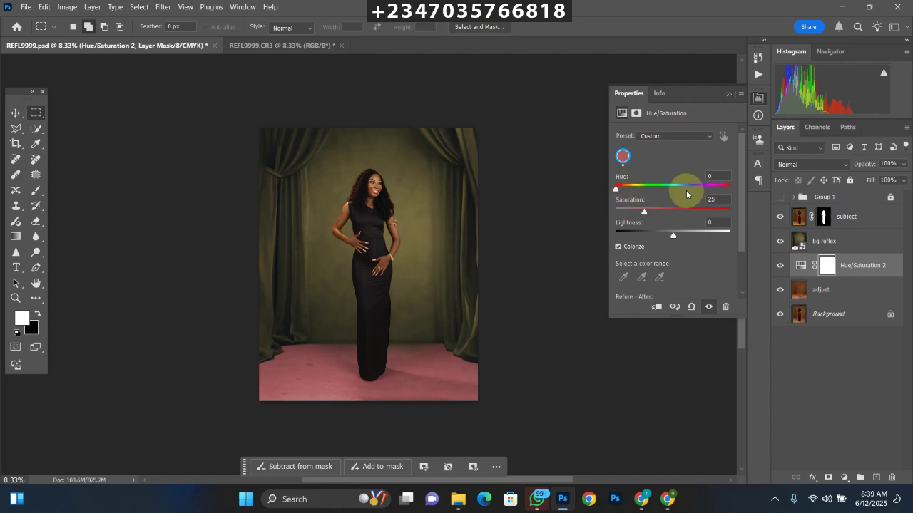
pyautogui.moveTo(617, 191); pyautogui.dragTo(638, 197)
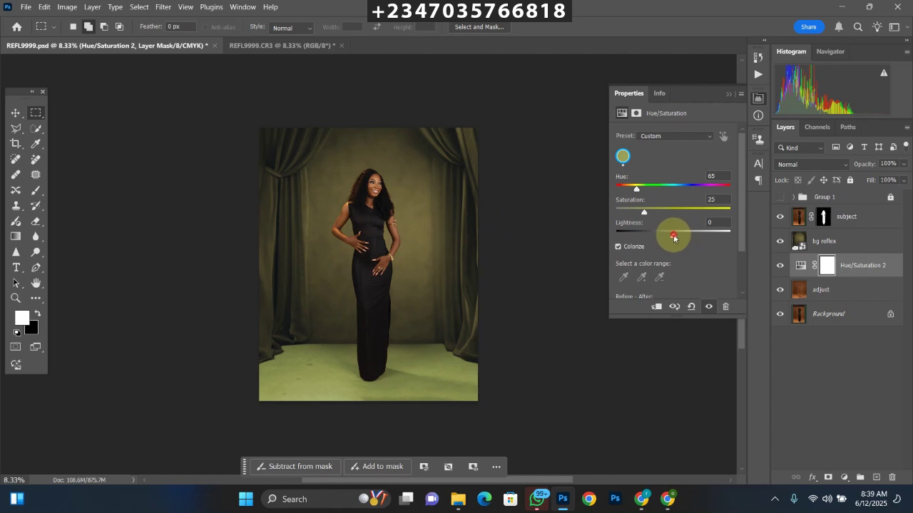
pyautogui.moveTo(674, 238); pyautogui.dragTo(653, 217)
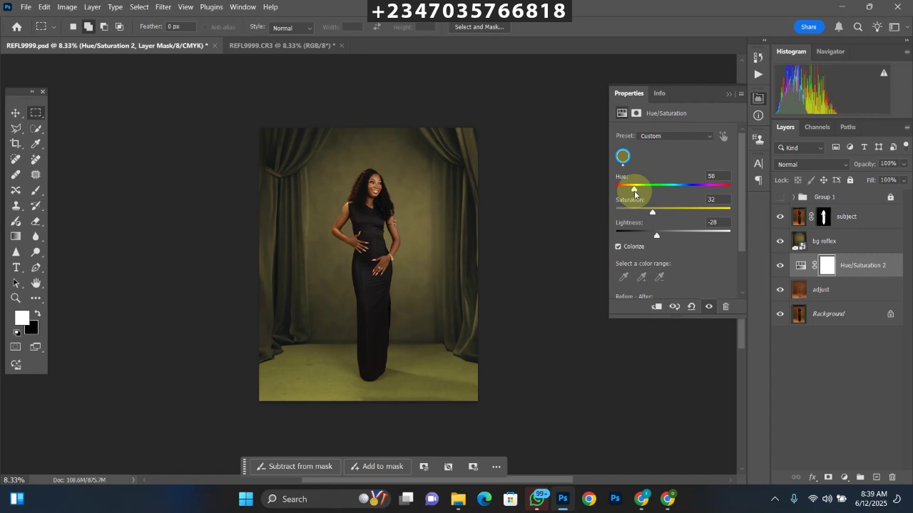
pyautogui.moveTo(634, 192); pyautogui.dragTo(632, 191)
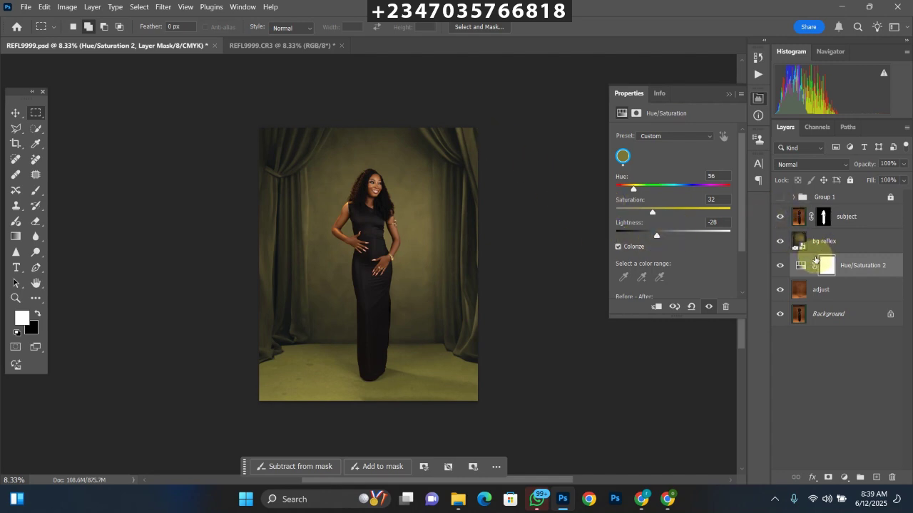
# Add a Color Lookup adjustment above the subject layer using mela chocolate.CUBE and reduce its opacity to 46%
pyautogui.click(862, 219)
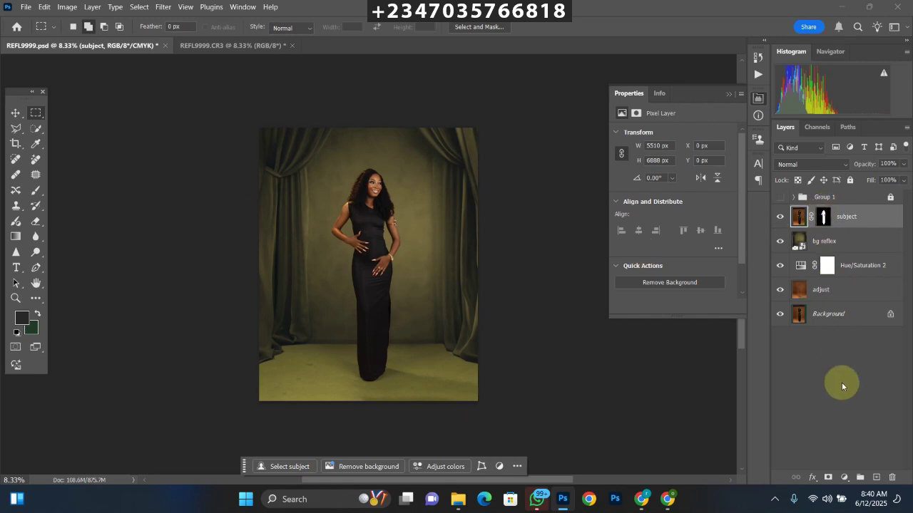
pyautogui.click(843, 478)
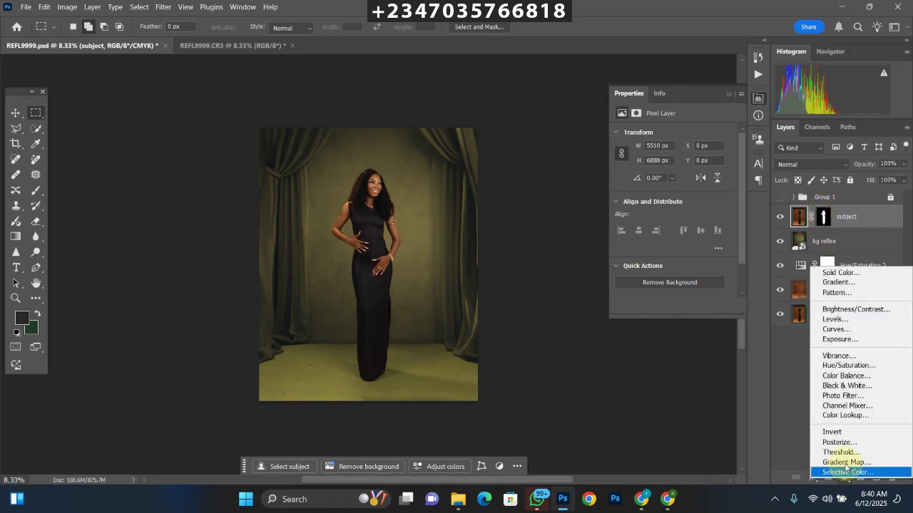
pyautogui.click(835, 416)
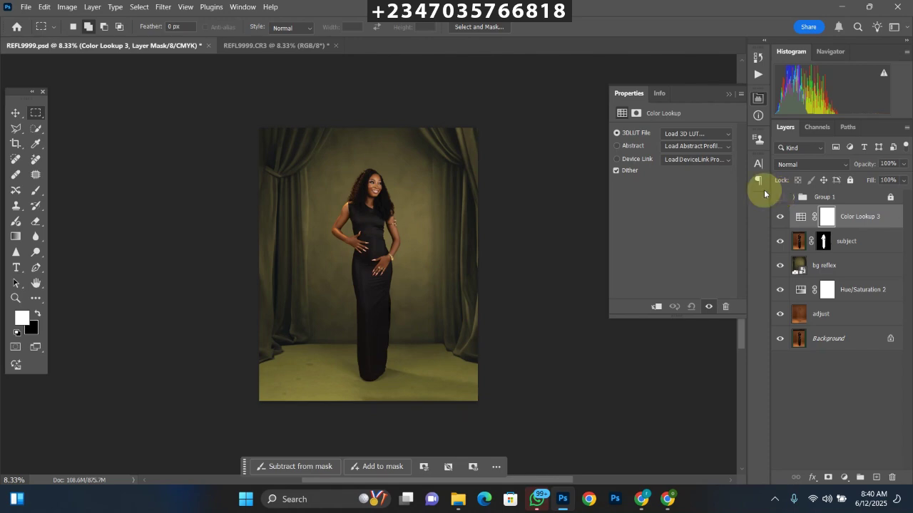
pyautogui.click(714, 139)
pyautogui.moveTo(815, 214); pyautogui.dragTo(823, 381)
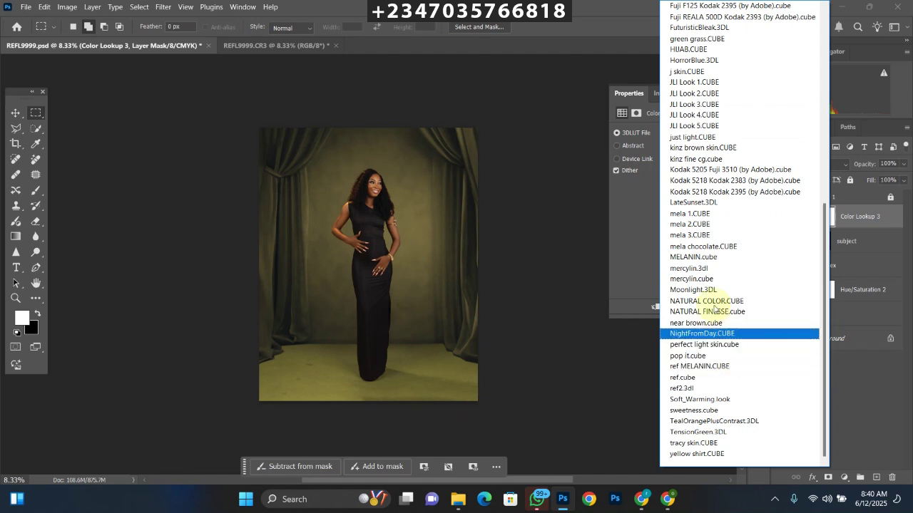
pyautogui.click(698, 246)
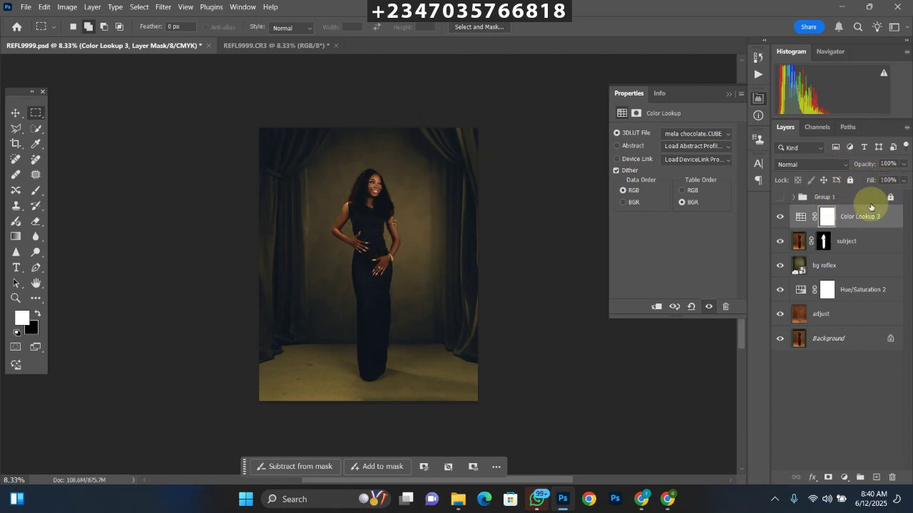
pyautogui.click(902, 165)
pyautogui.moveTo(901, 175); pyautogui.dragTo(873, 186)
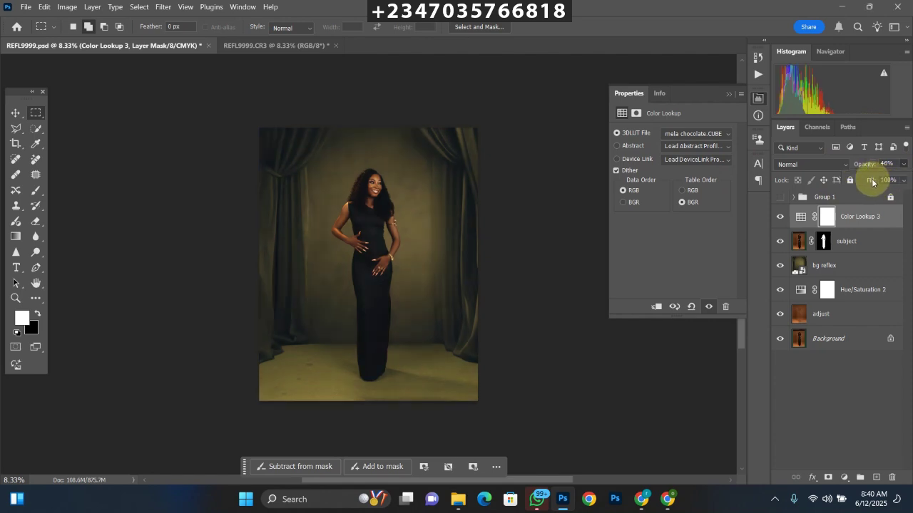
# Add a second Color Lookup adjustment directly above the subject layer using perfect light skin.cube
pyautogui.click(855, 243)
pyautogui.click(843, 476)
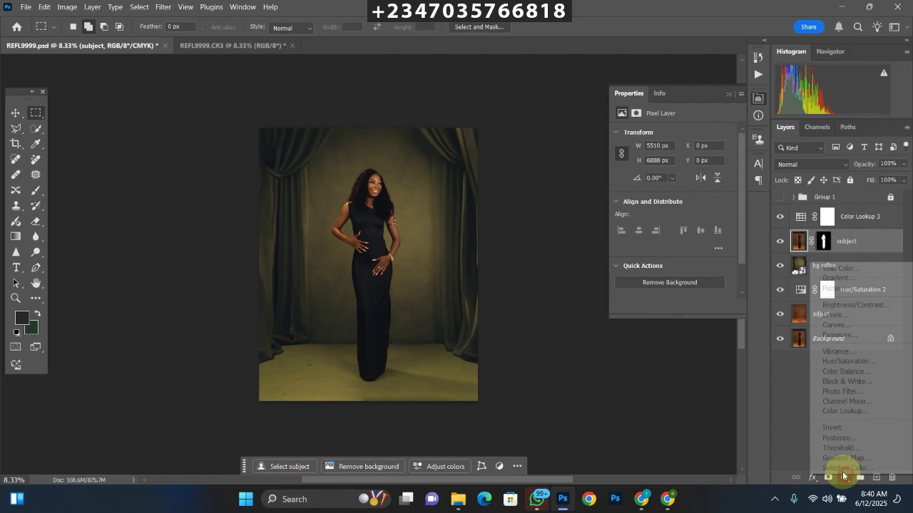
pyautogui.click(840, 411)
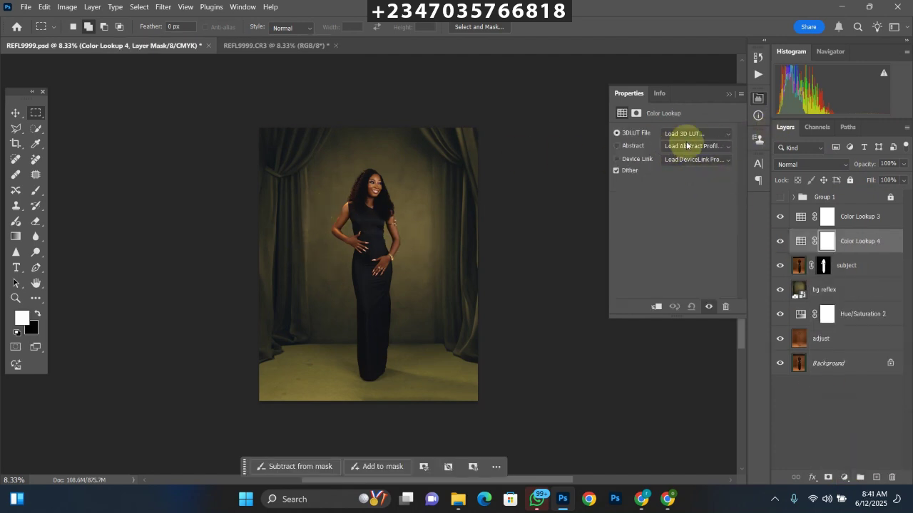
pyautogui.click(723, 137)
pyautogui.moveTo(825, 238); pyautogui.dragTo(849, 470)
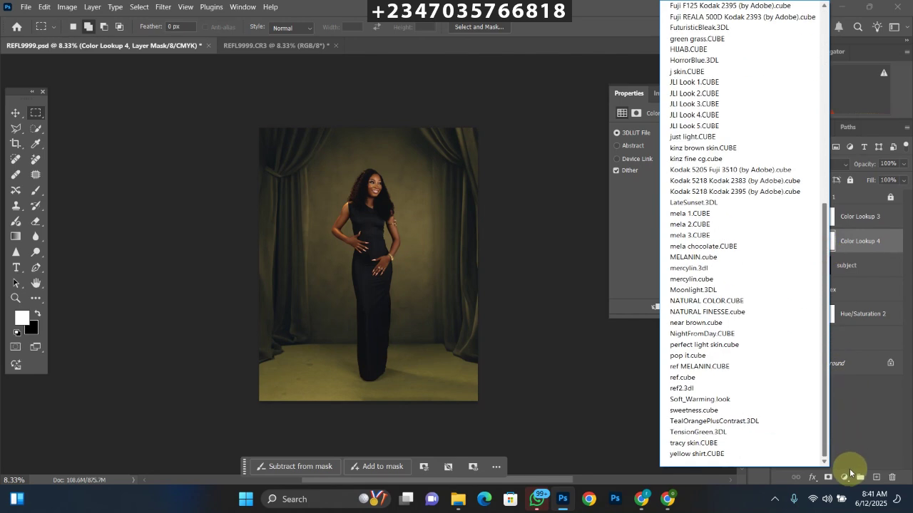
pyautogui.click(708, 346)
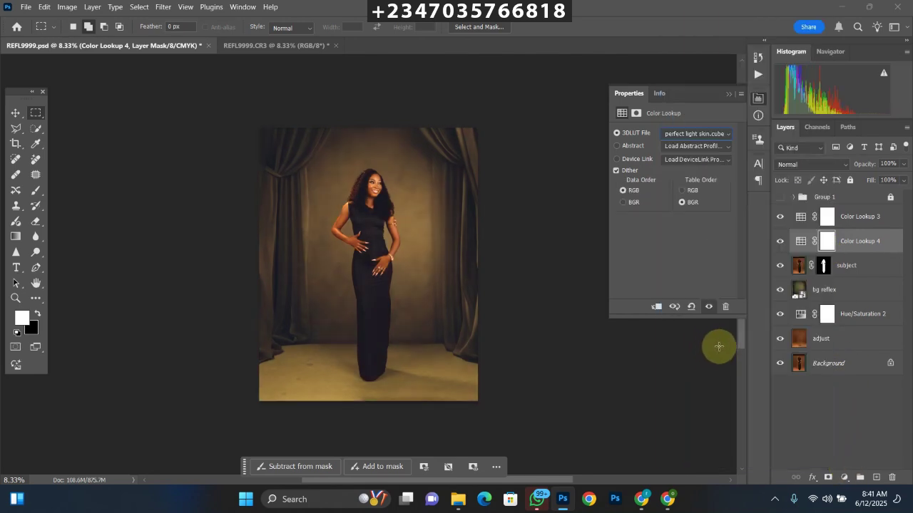
pyautogui.hotkey('ctrl', '+')
pyautogui.hotkey('ctrl', '-')
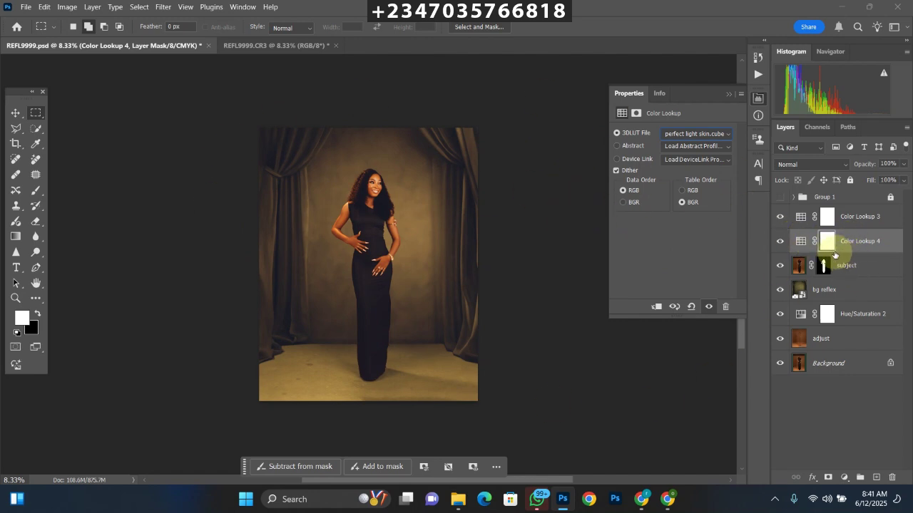
# Clip the perfect light skin Color Lookup to the subject layer and reduce its opacity to below 40%
pyautogui.click(656, 308)
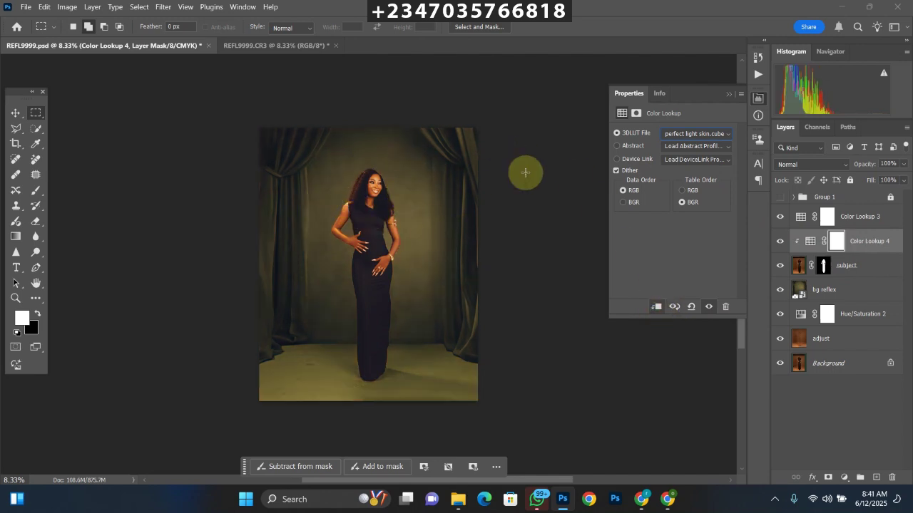
pyautogui.moveTo(902, 167); pyautogui.dragTo(875, 183)
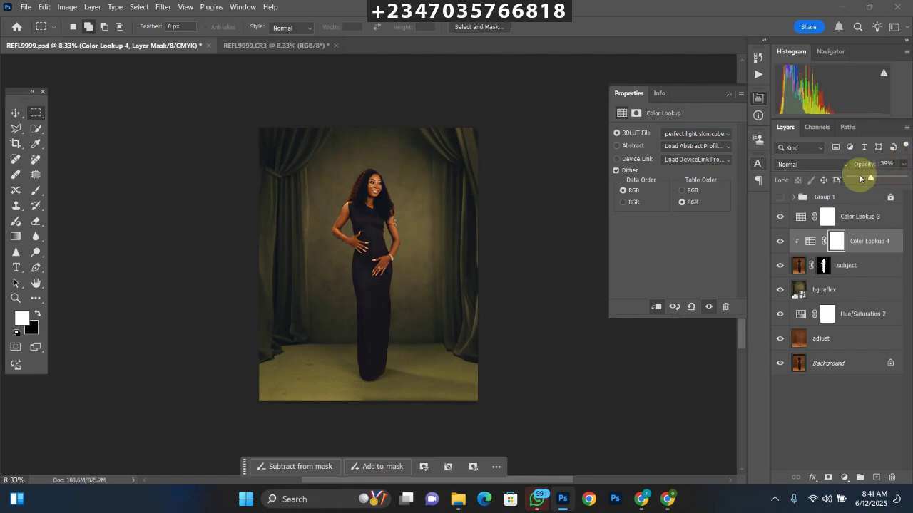
pyautogui.click(859, 178)
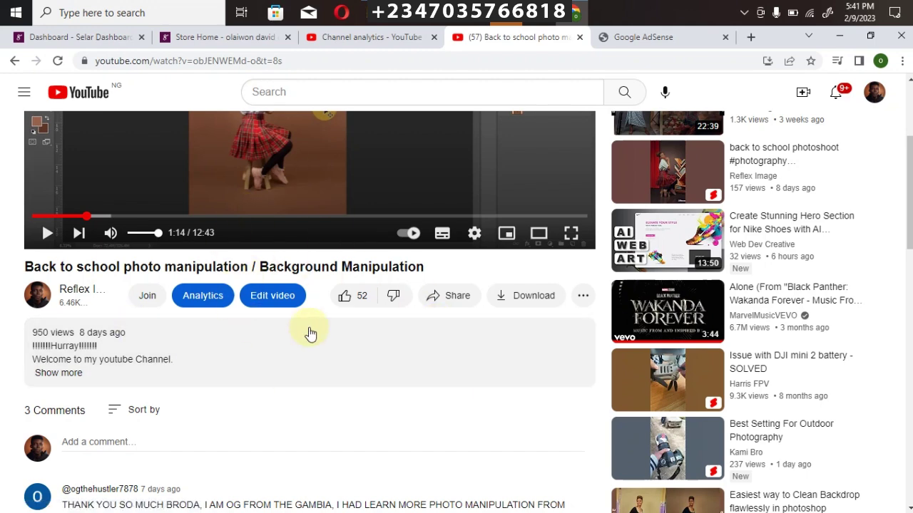
# Expand the description of the "Back to school photo manipulation" YouTube video and examine its store, file and playlist links
pyautogui.scroll(1, 882, 169)
pyautogui.scroll(-2, 528, 281)
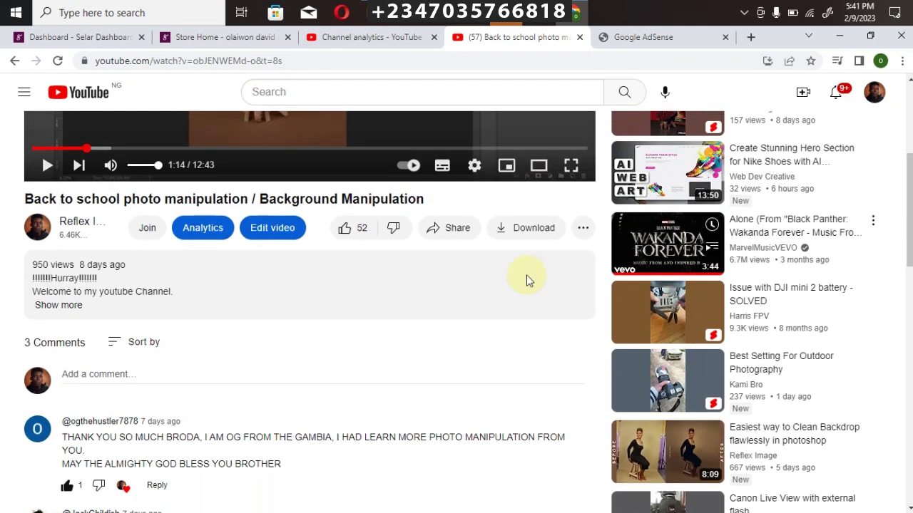
pyautogui.click(58, 306)
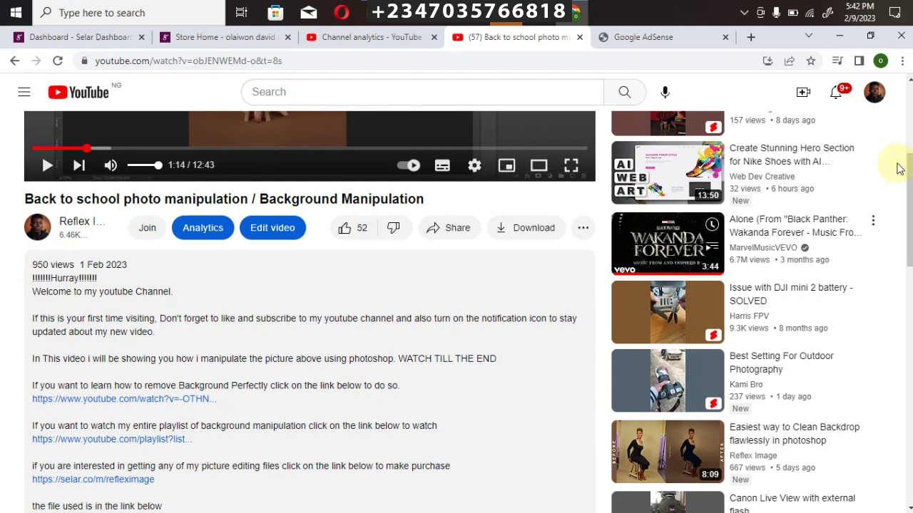
pyautogui.scroll(-3, 901, 257)
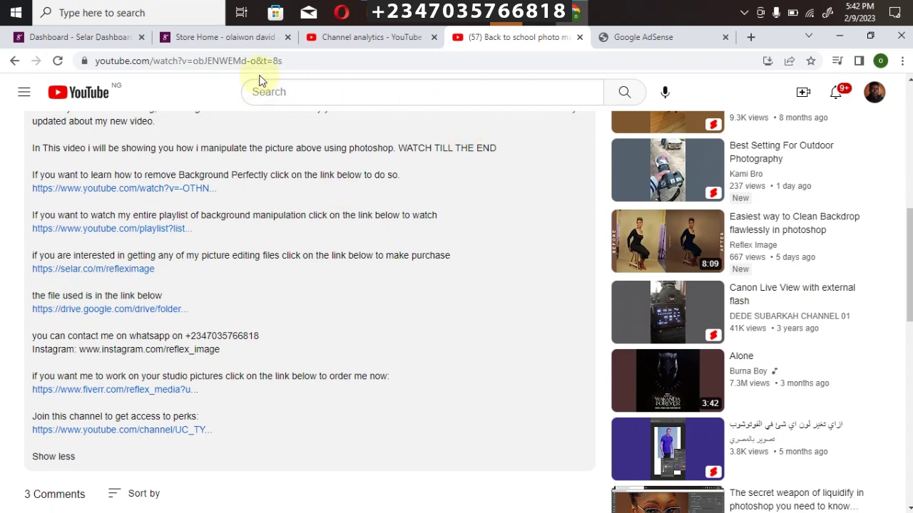
# Switch to the Selar store page and look through its editing products, from the featured items to the end of the list
pyautogui.click(194, 35)
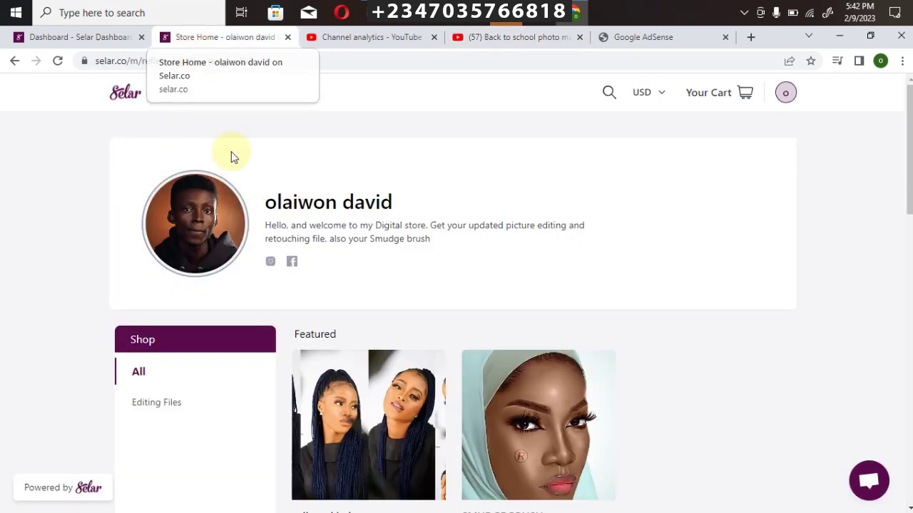
pyautogui.moveTo(907, 188); pyautogui.dragTo(907, 242)
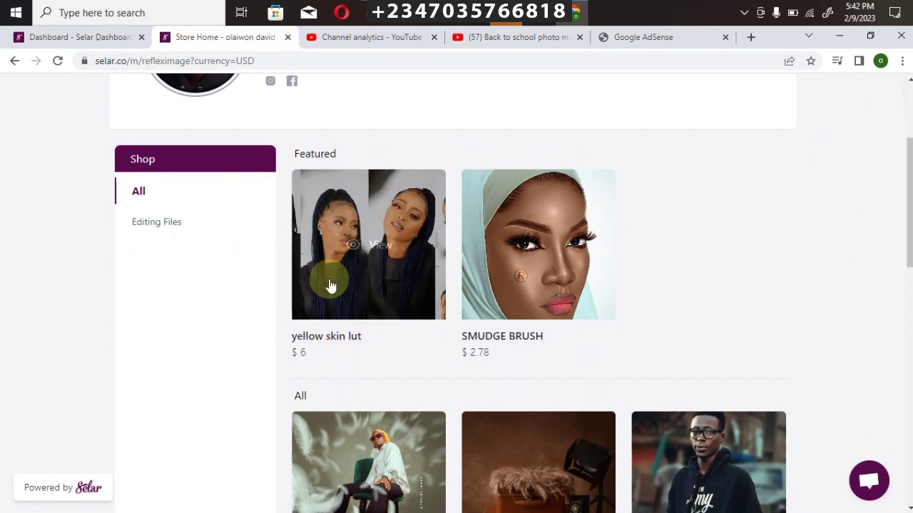
pyautogui.moveTo(907, 206); pyautogui.dragTo(907, 245)
pyautogui.scroll(-1, 335, 316)
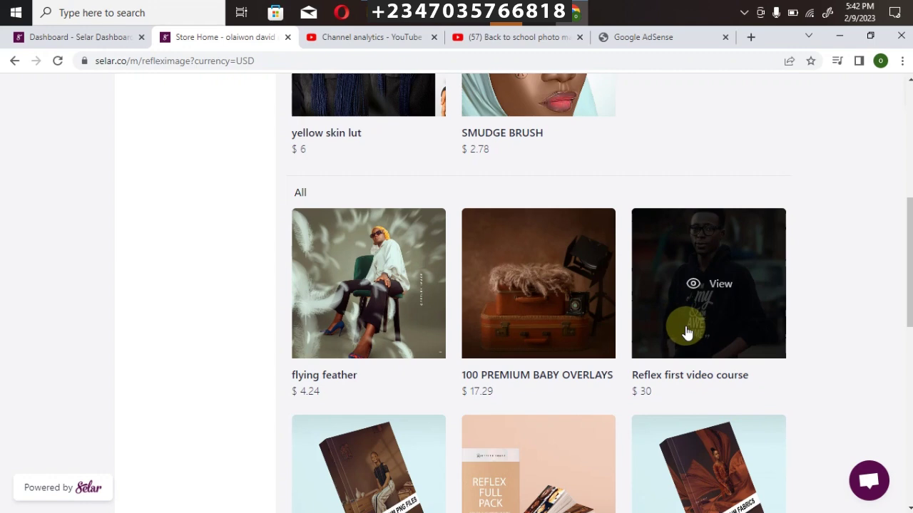
pyautogui.scroll(-3, 907, 286)
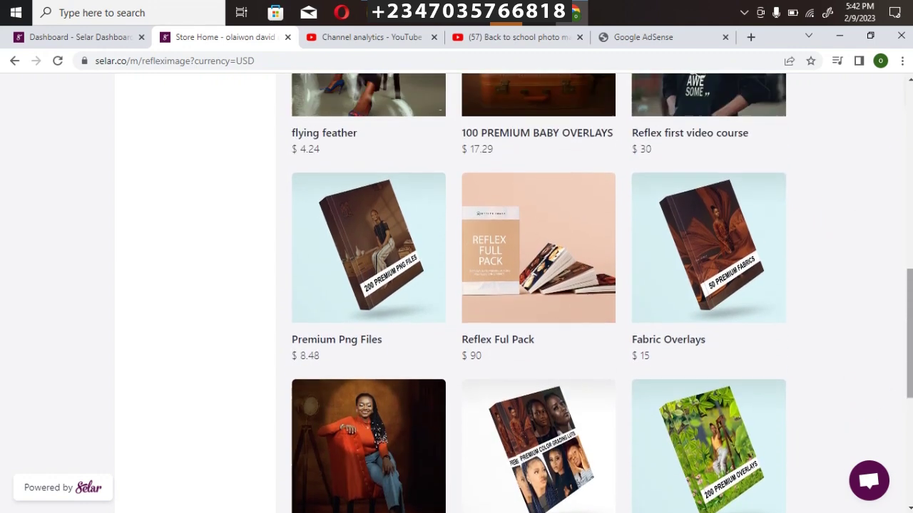
pyautogui.scroll(1, 686, 299)
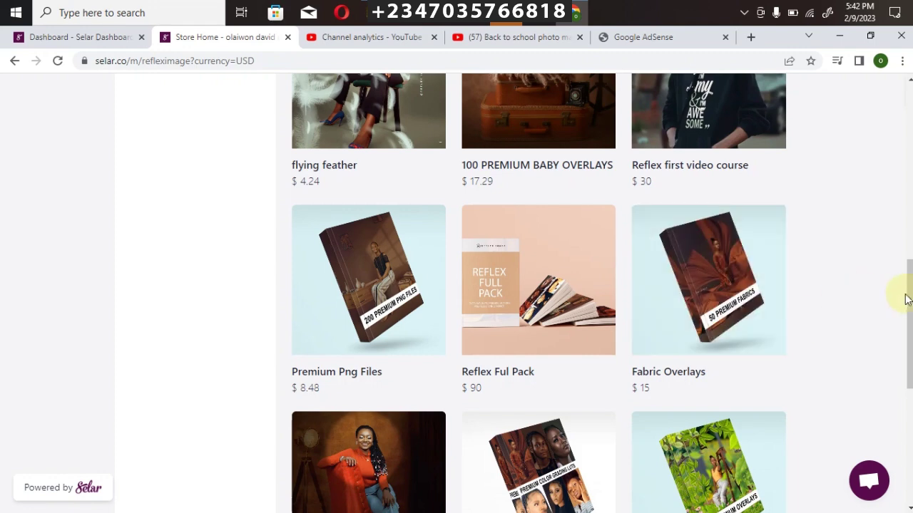
pyautogui.moveTo(906, 299); pyautogui.dragTo(907, 360)
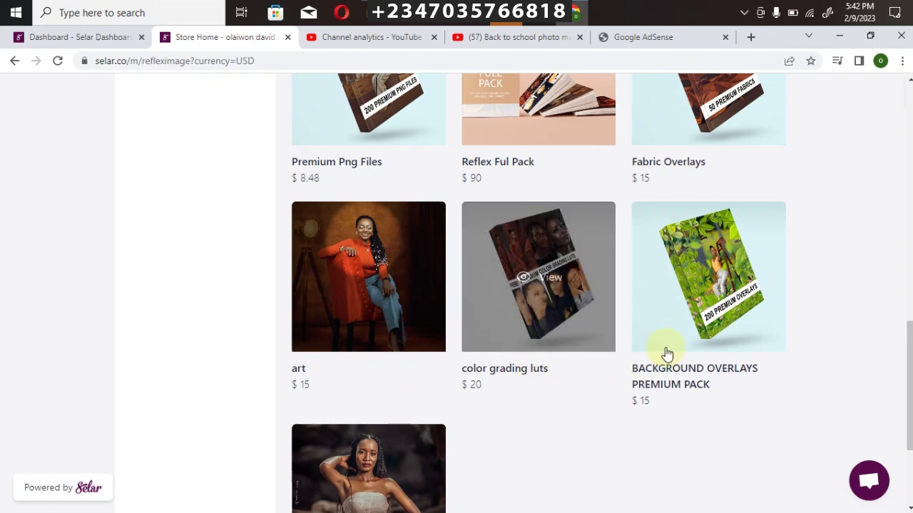
pyautogui.moveTo(906, 362); pyautogui.dragTo(750, 417)
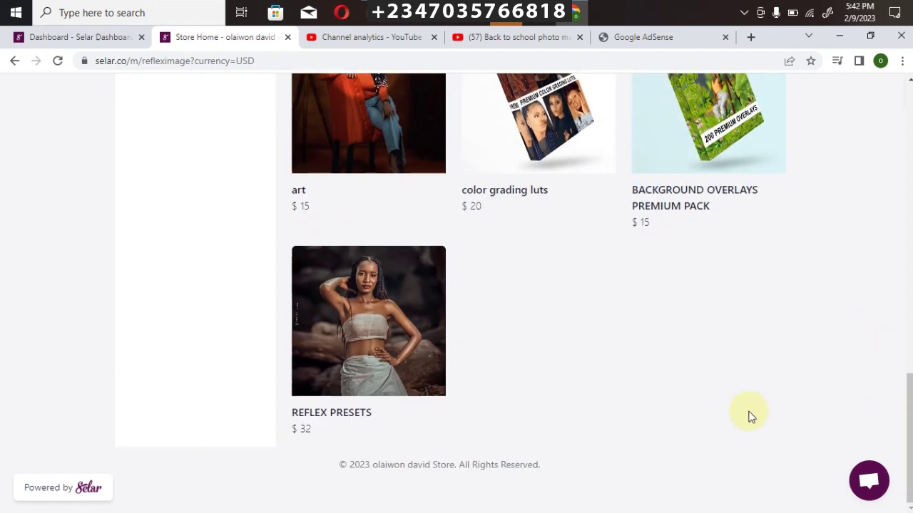
# Look over the Selar store's product list again and open the choice of display currencies
pyautogui.scroll(11, 511, 293)
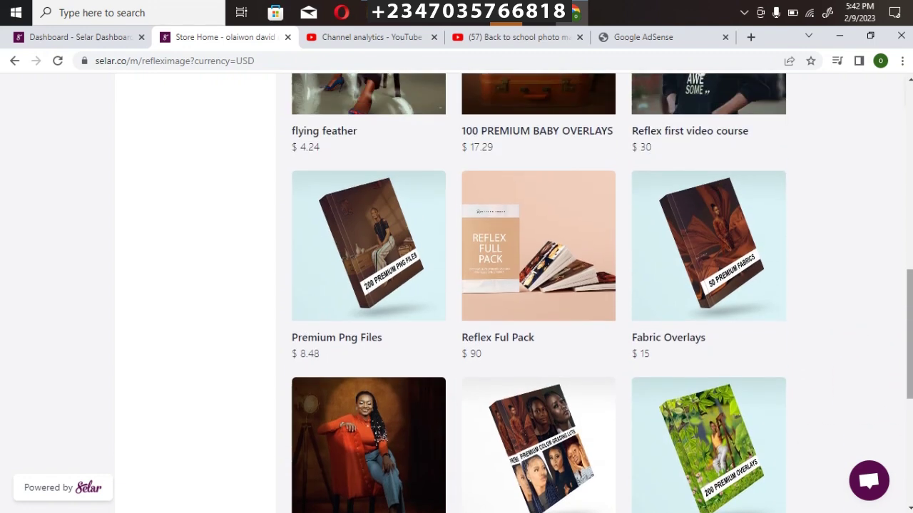
pyautogui.scroll(-6, 512, 292)
pyautogui.scroll(-4, 511, 293)
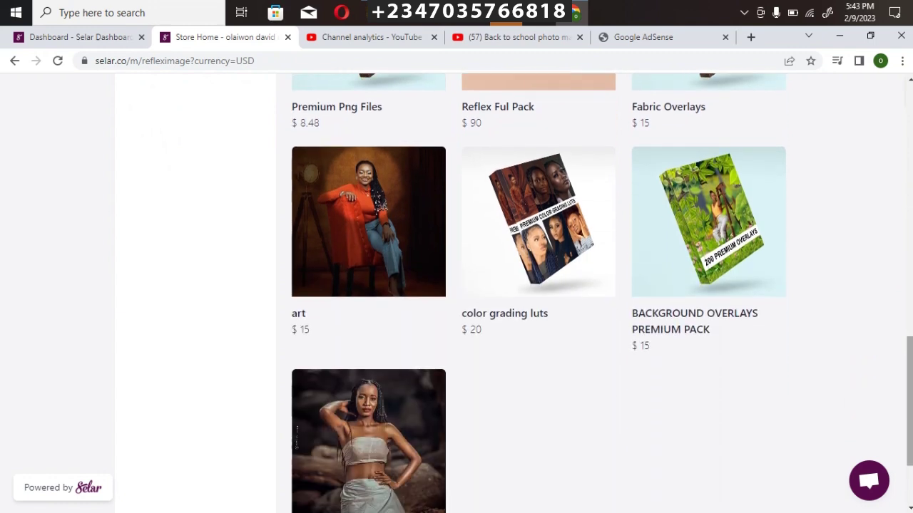
pyautogui.scroll(9, 511, 292)
pyautogui.scroll(3, 813, 165)
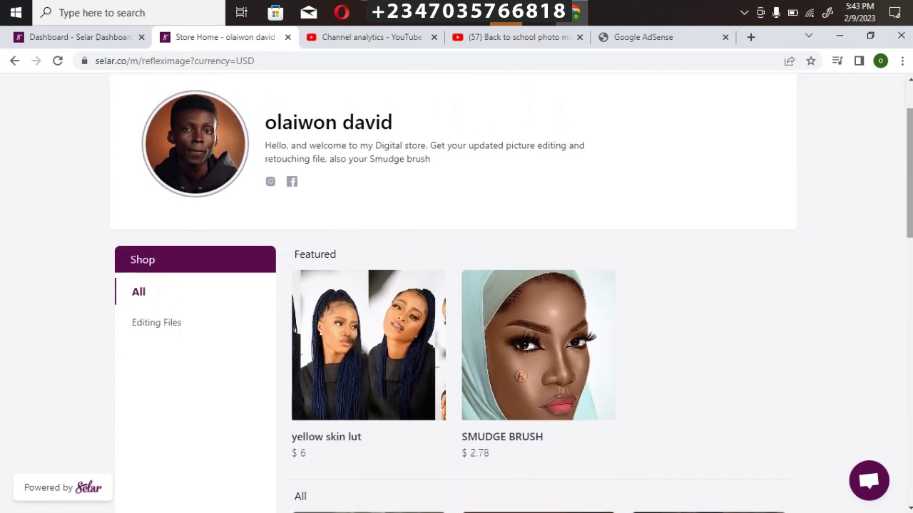
pyautogui.click(644, 92)
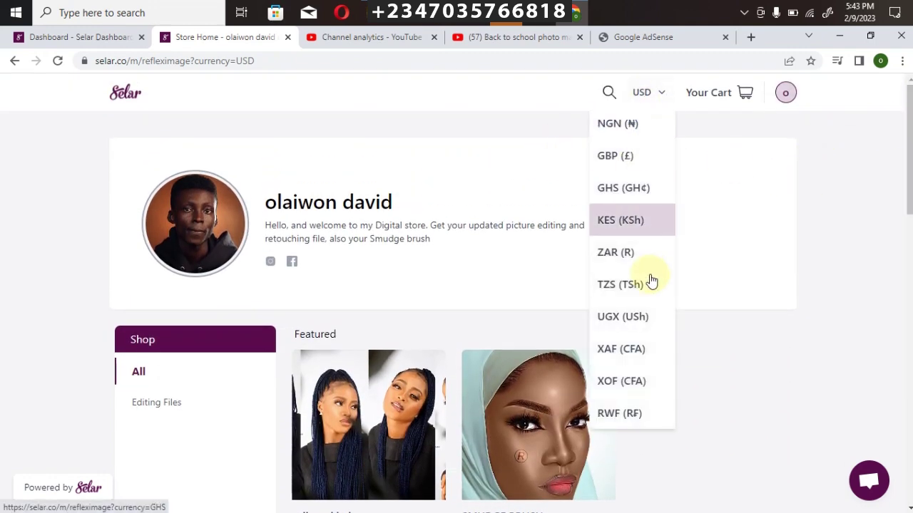